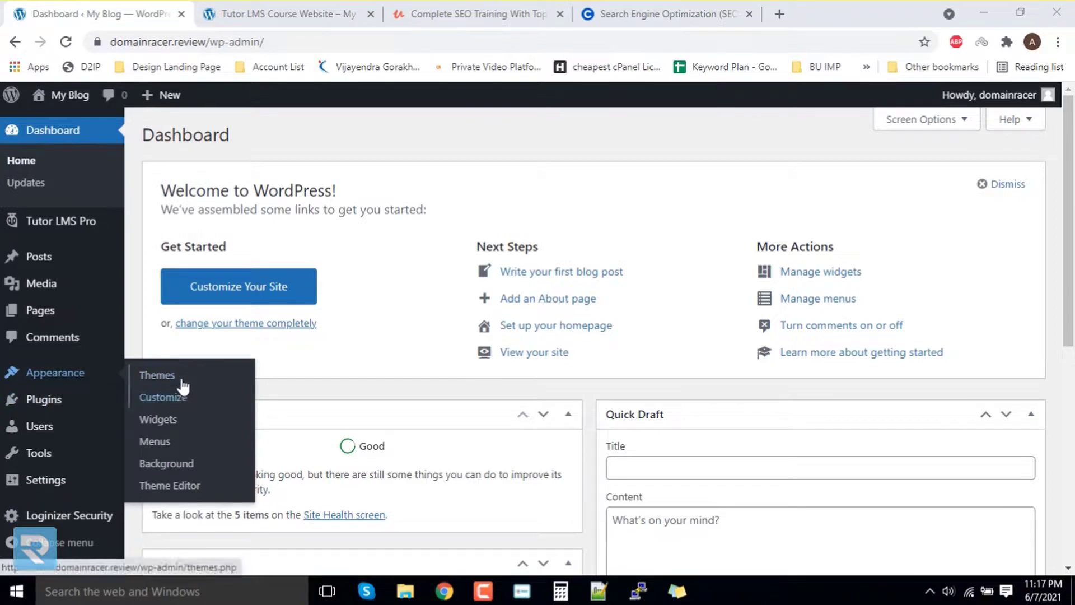
Find the Astra theme by searching the theme directory for "astra", and install and activate it
click(181, 383)
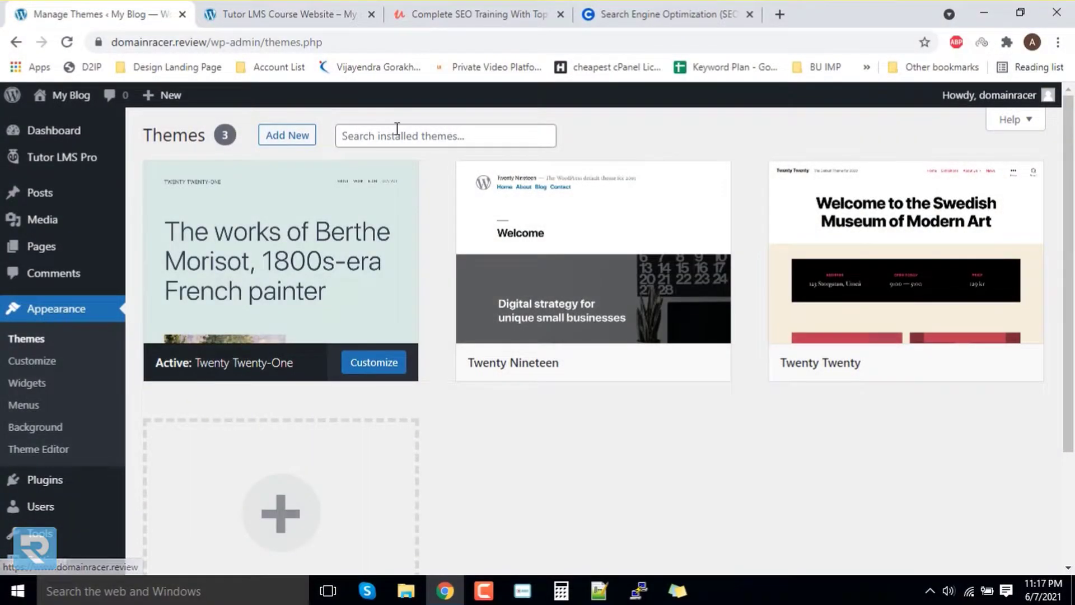
click(397, 129)
click(301, 141)
click(300, 140)
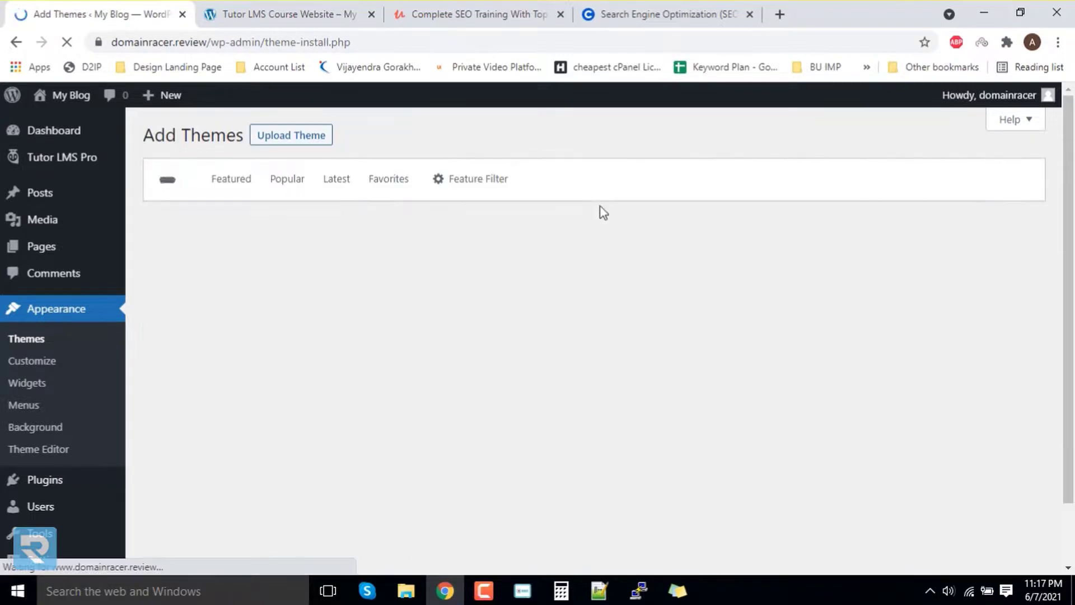
click(837, 177)
click(836, 211)
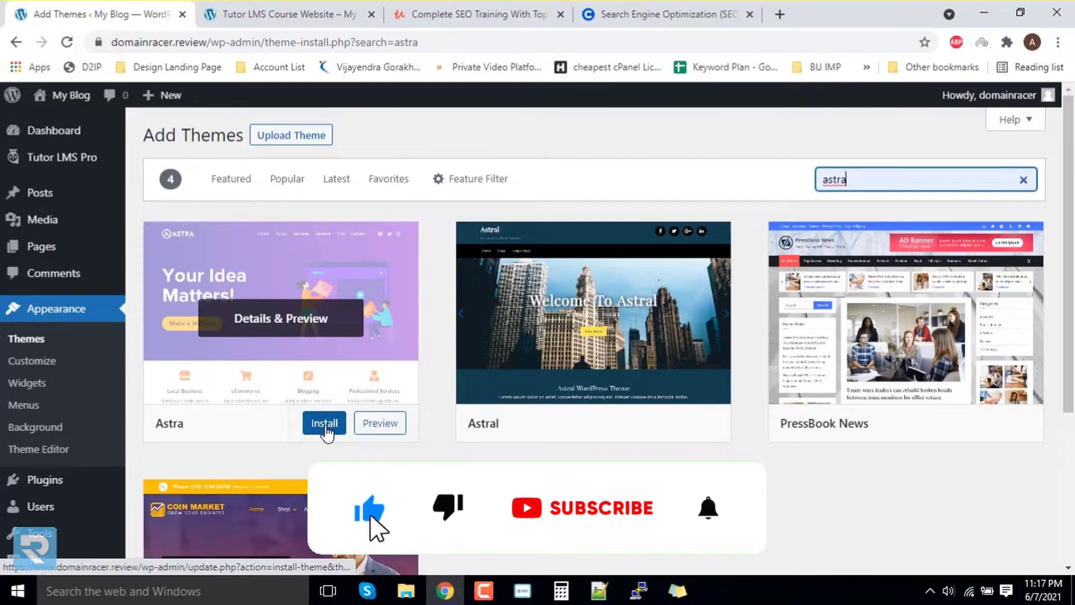
click(326, 429)
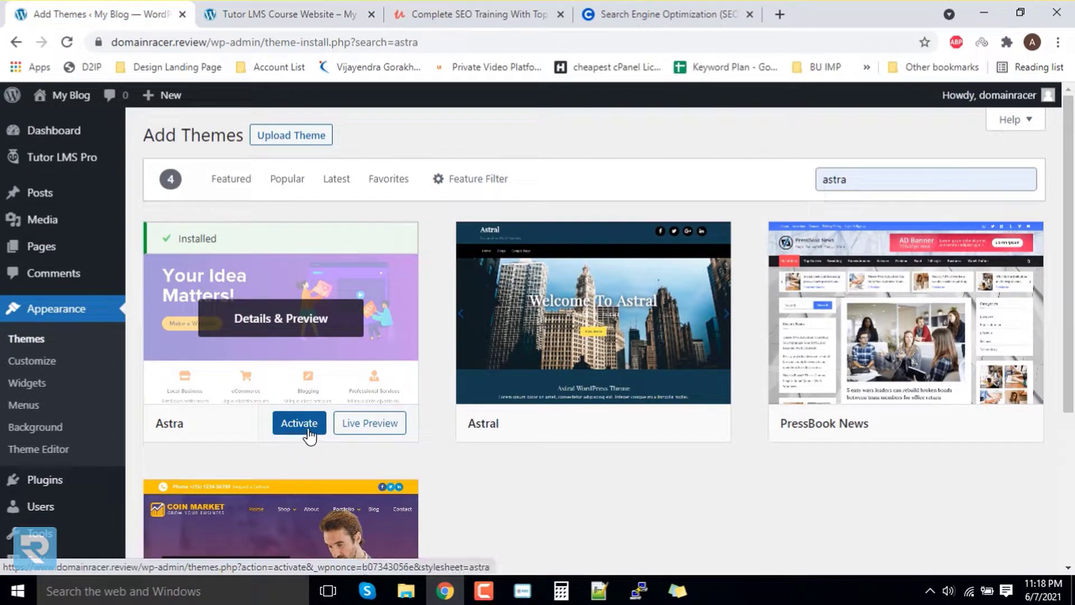
click(308, 432)
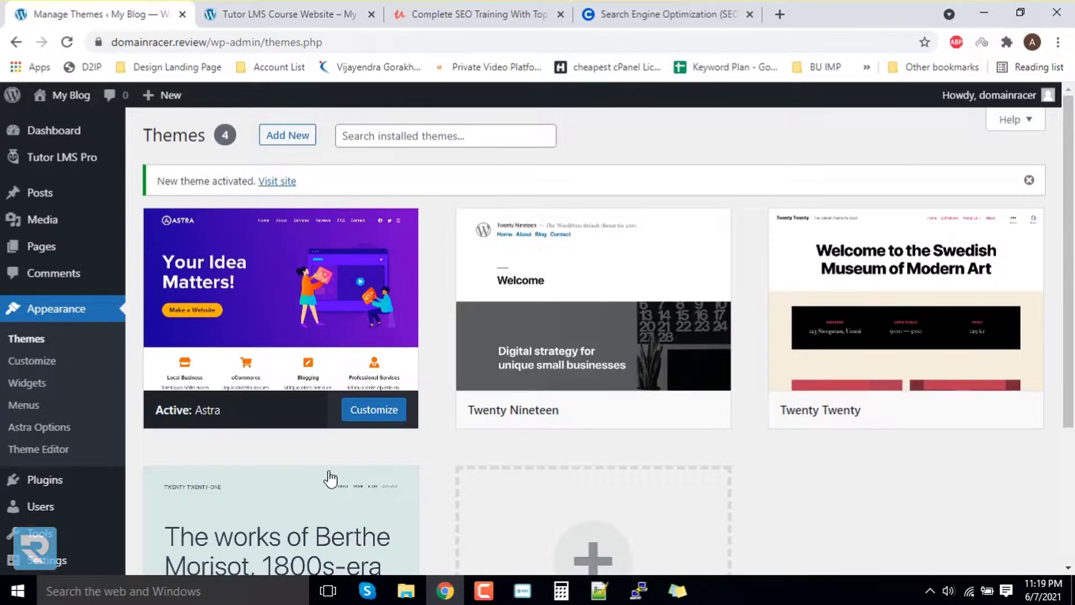
Create a Tutor LMS course titled "Tutor LMS Course Website" with a description of the SEO specialization and three bulleted course requirements
mouse_move(93, 157)
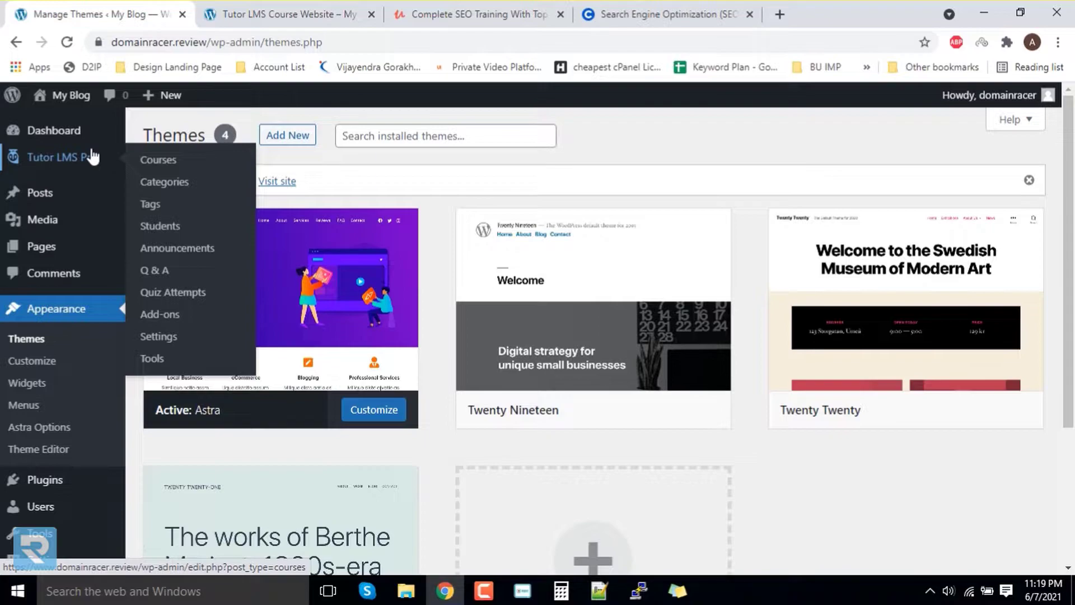
click(167, 163)
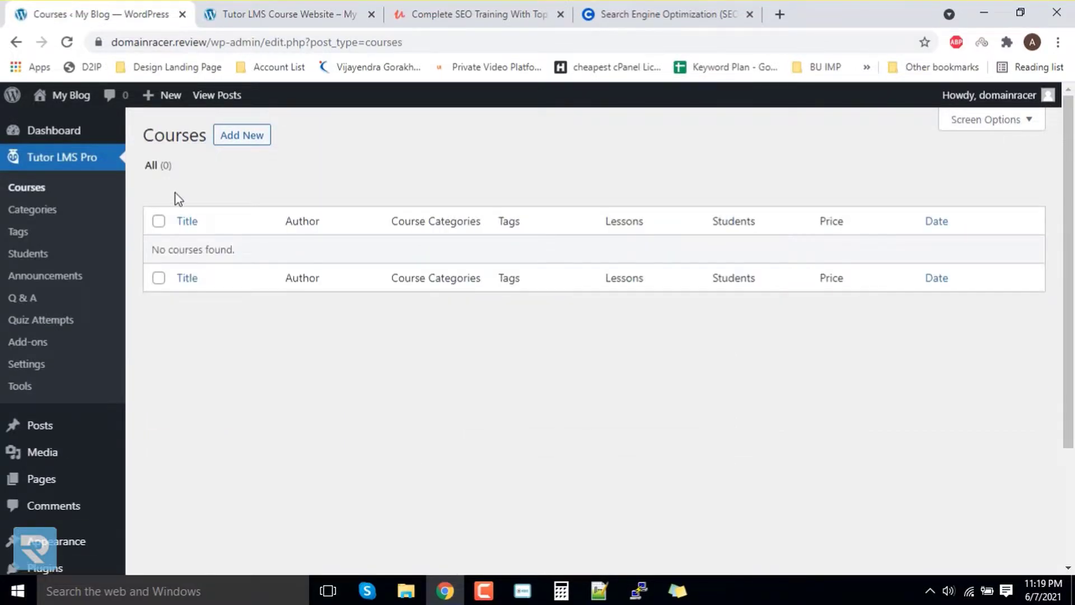
click(246, 143)
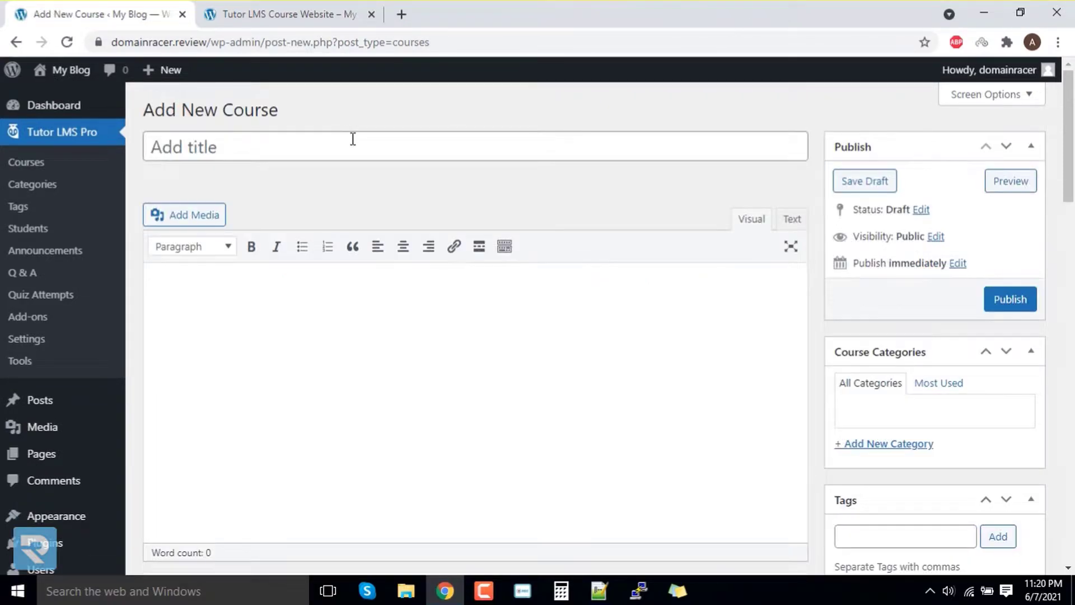
click(351, 142)
text(Tutor LMS Course Website)
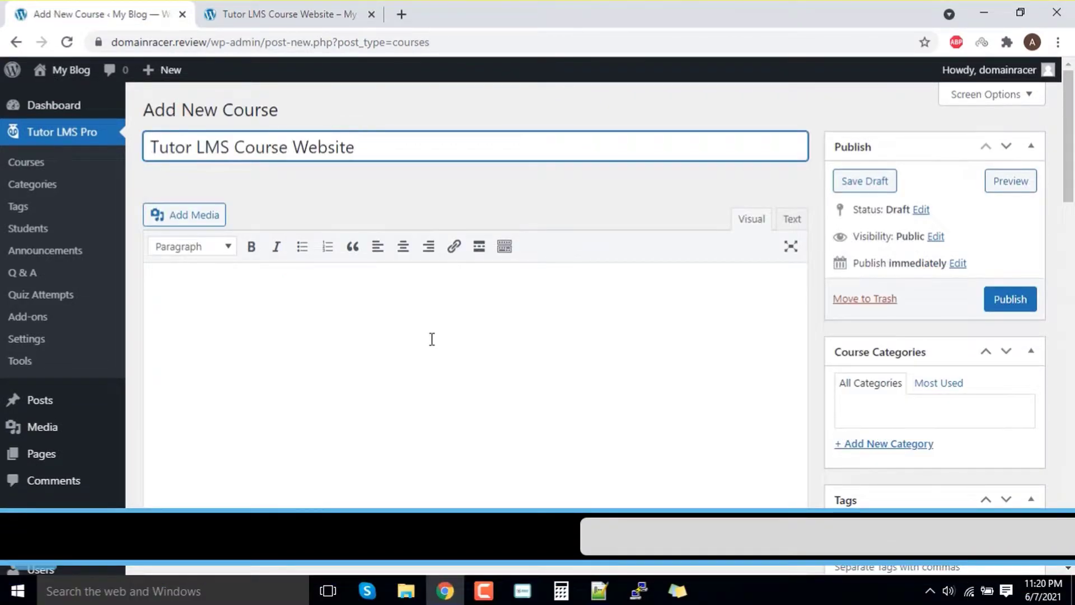
click(389, 336)
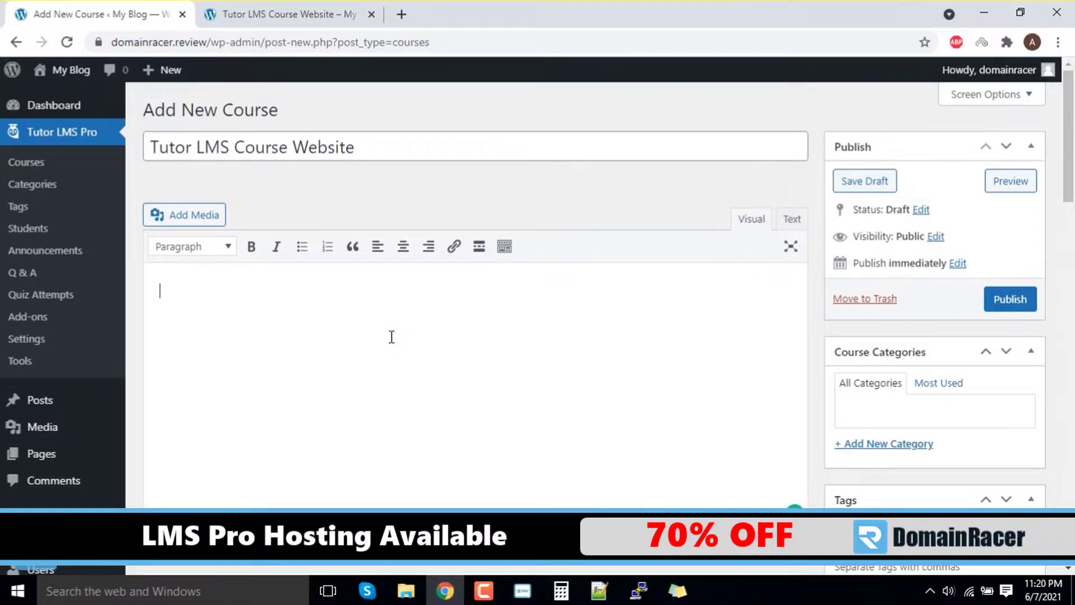
text(This Specialization will teach you to optimize website content for the best possible search engine ranking. Basic knowledge of getting around on the Internet and building Web pages, even if through a simple page-building tool. You may not know how to work with Web pages, but this course will still provide the information you need to supervise a Web-development team in the area of SEO. You *Don’t* Need to Know Anything About SEO ... Because I’ll Be Explaining All the SEO You Need!)
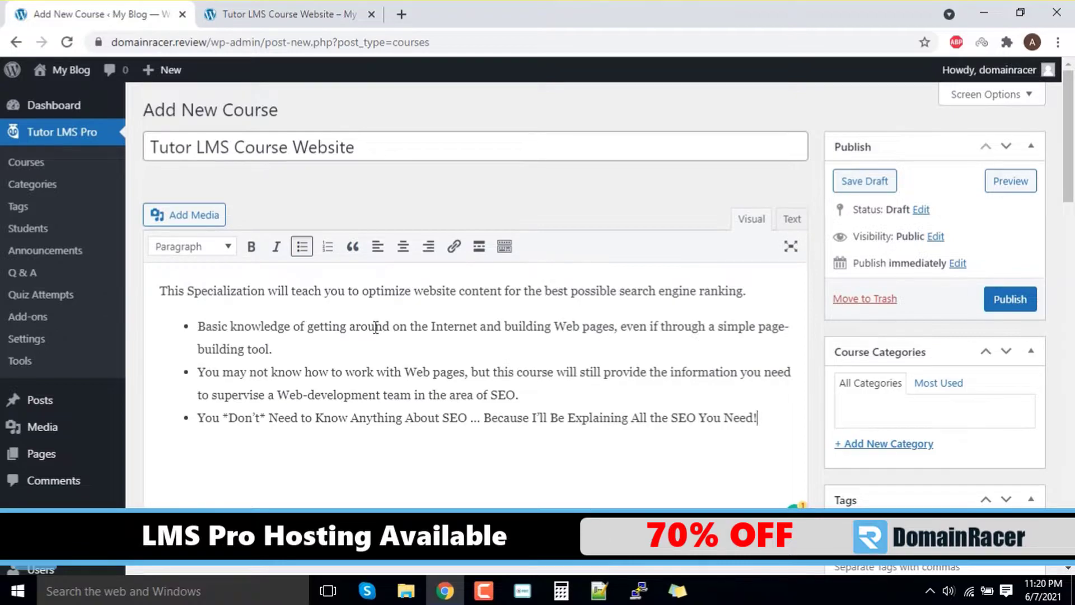
Start a new topic in the Course Builder with the name "Install LMS System"
scroll(377, 330, down, 8)
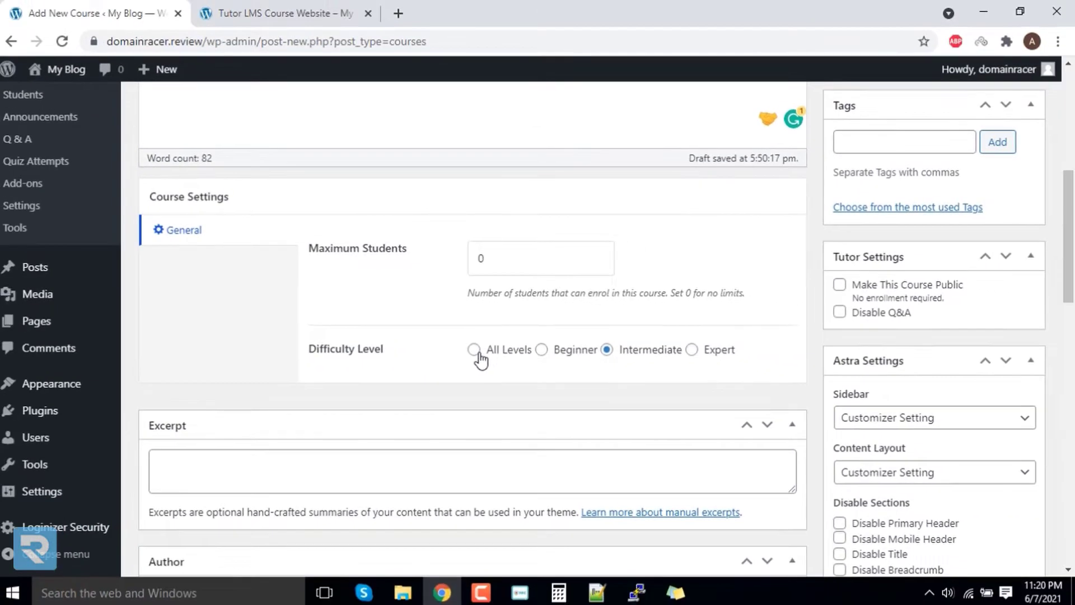
scroll(375, 350, down, 6)
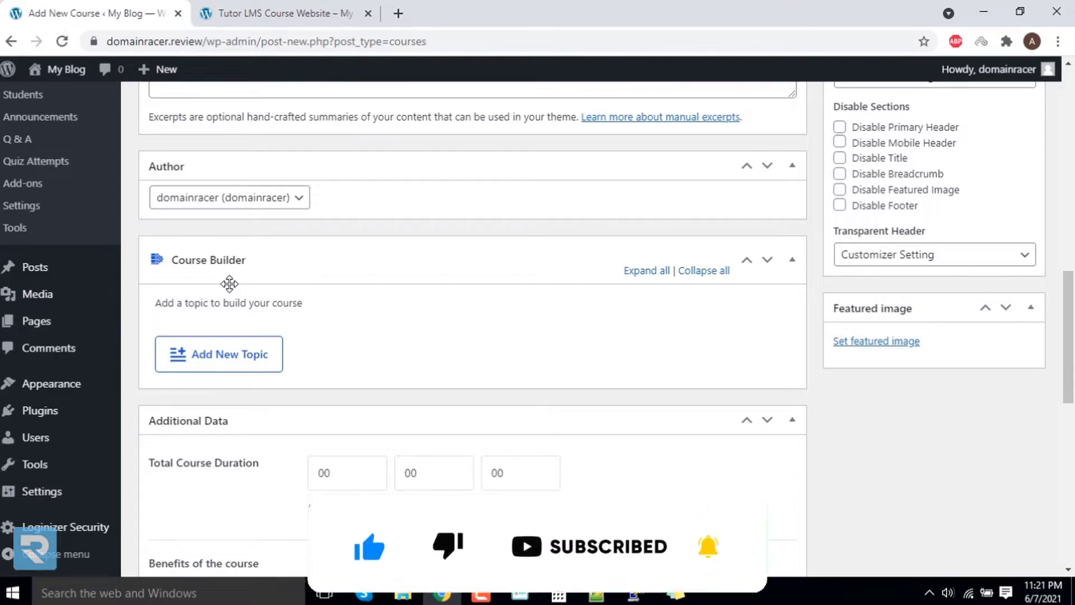
click(243, 368)
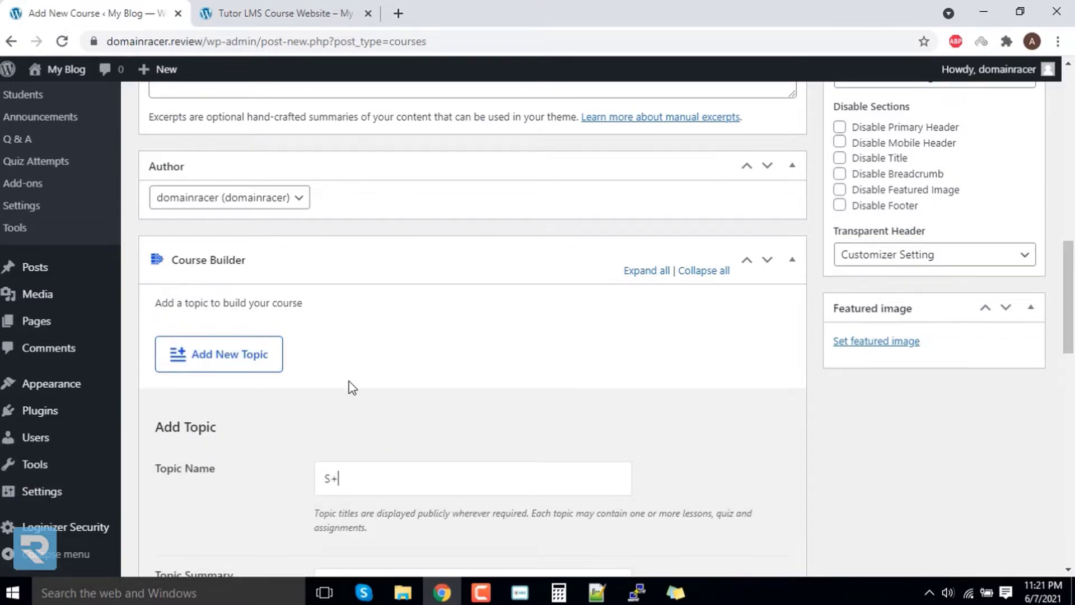
text(Install LMS System)
Enter the topic summary "here we can install all basis requirement of LMS System" and add the topic to the course
scroll(360, 331, down, 5)
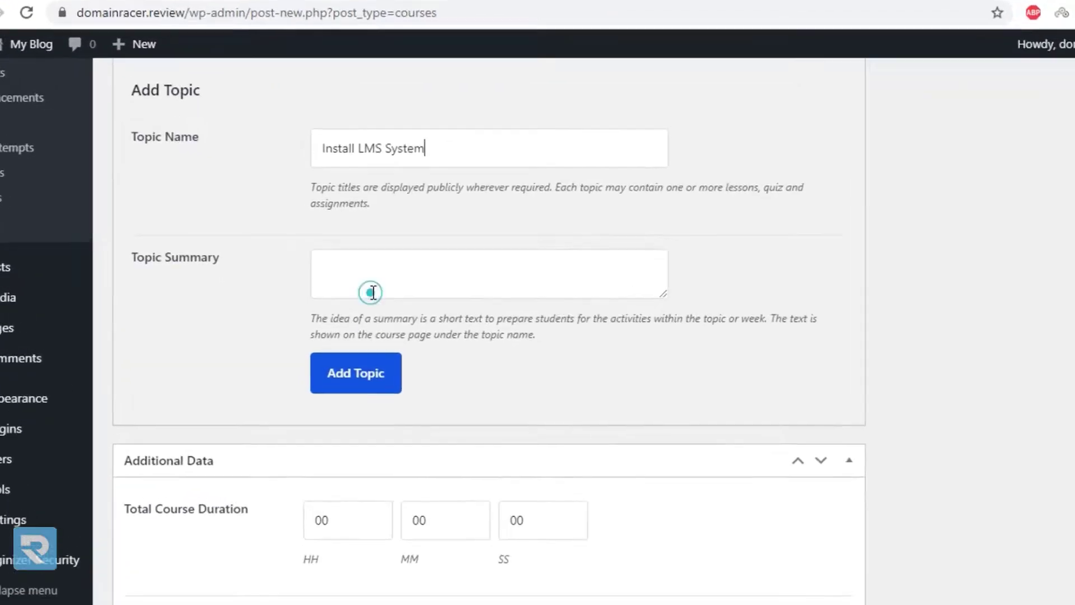
click(372, 291)
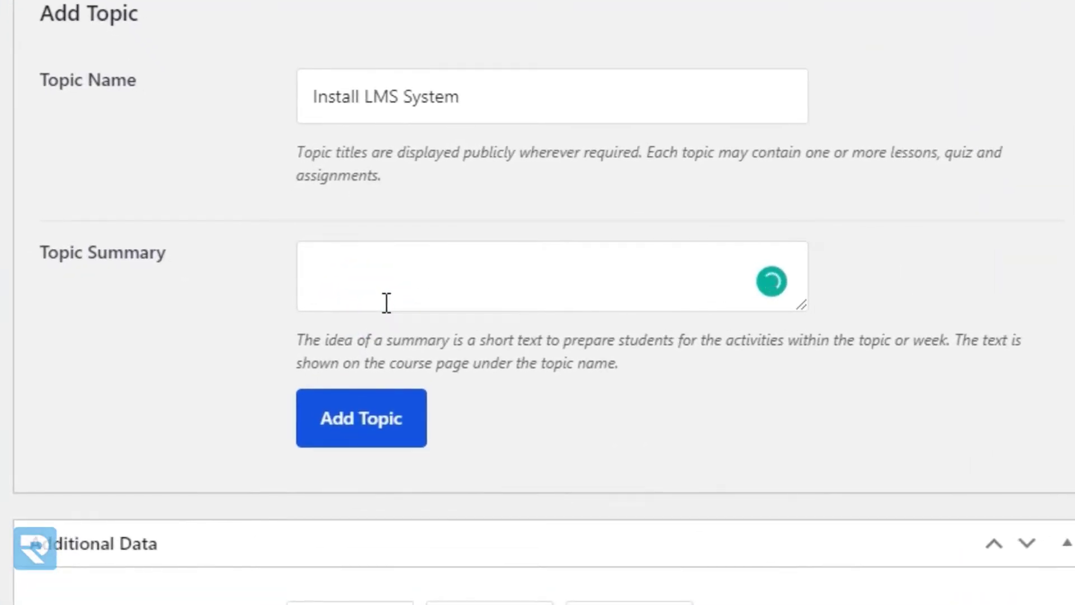
text(here we can inst)
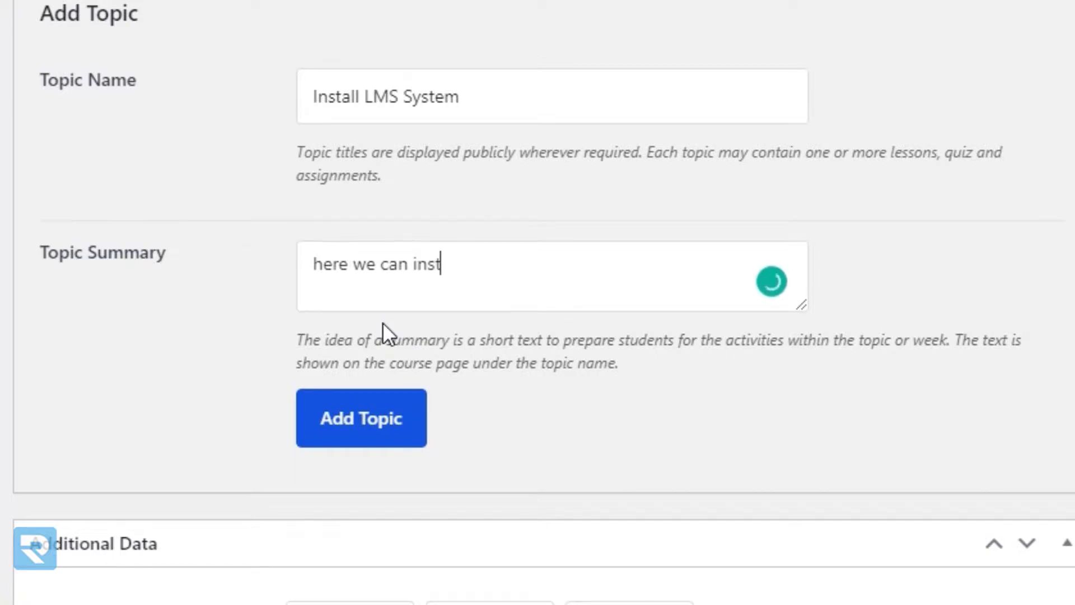
text(all all p)
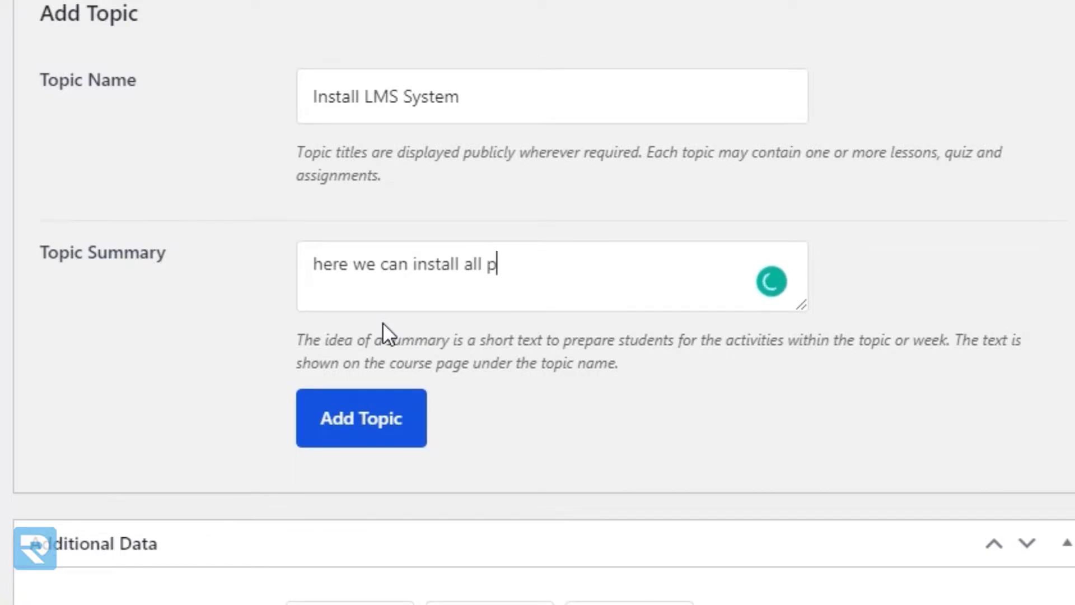
key(BackSpace)
text(basis requirement of )
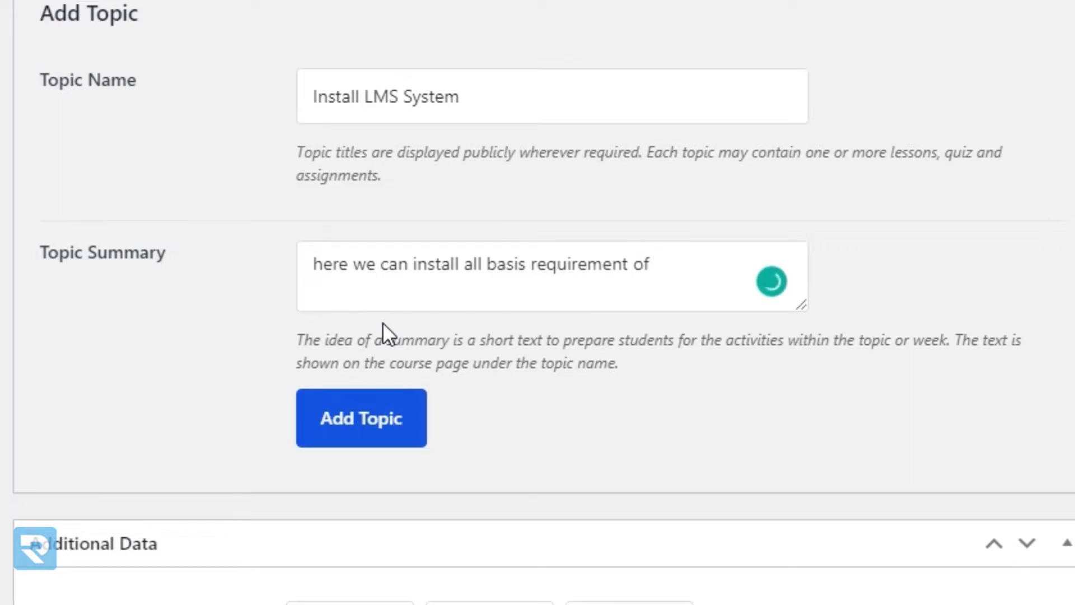
text(LMS System)
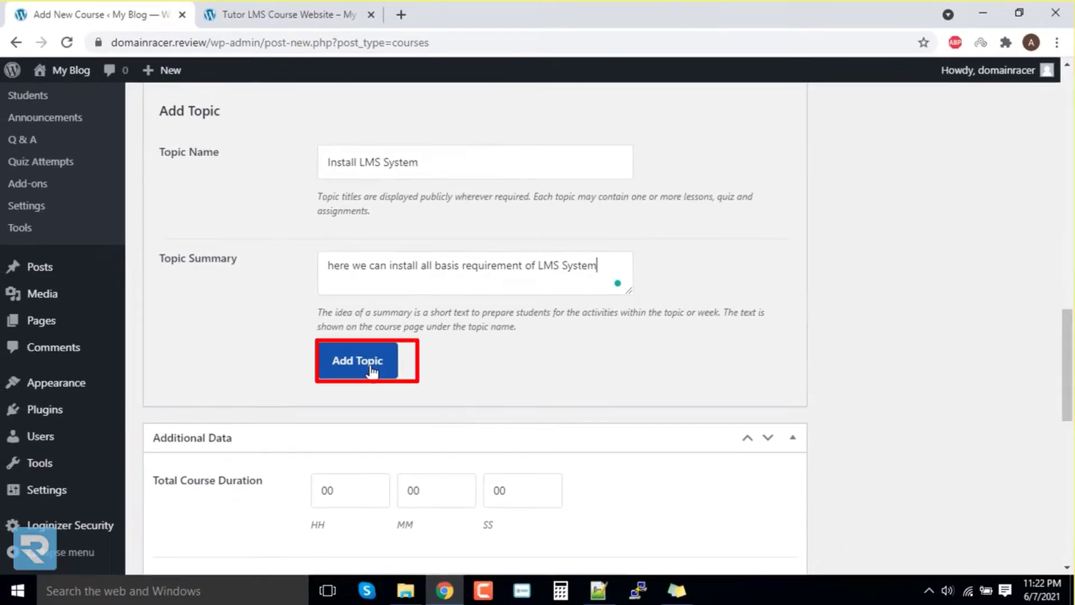
click(369, 368)
Start a lesson titled "Install LMS tool or Plugin" under the Install LMS System topic
scroll(370, 359, up, 4)
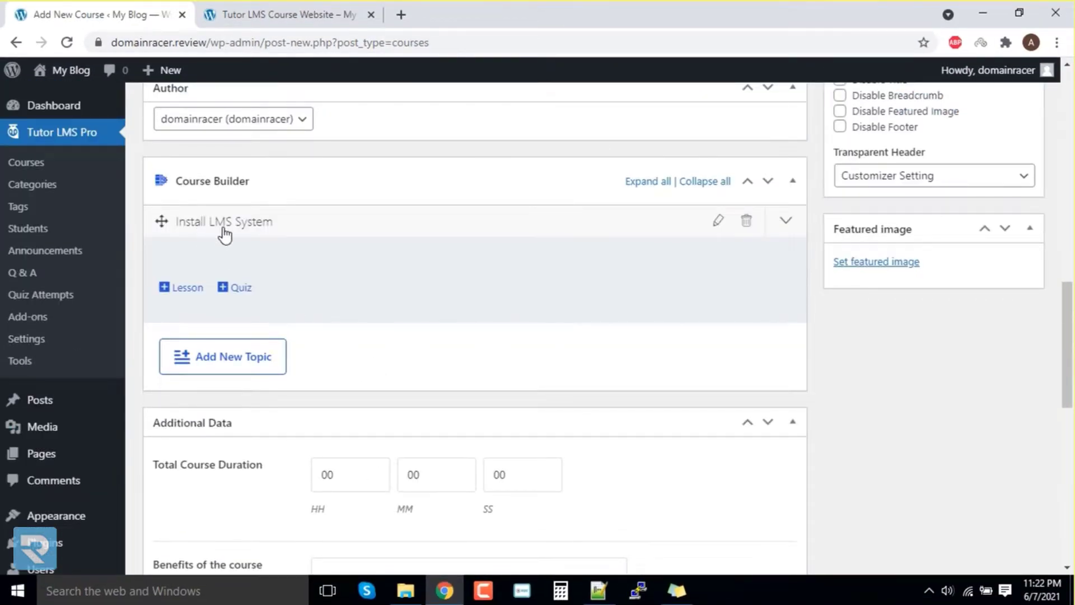
click(193, 293)
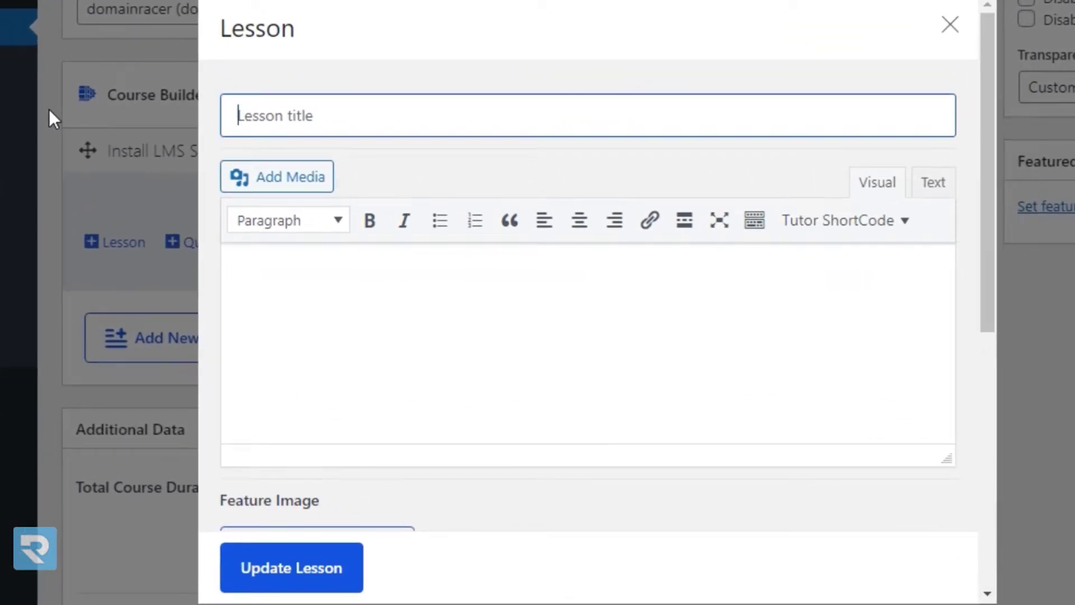
text(Instal)
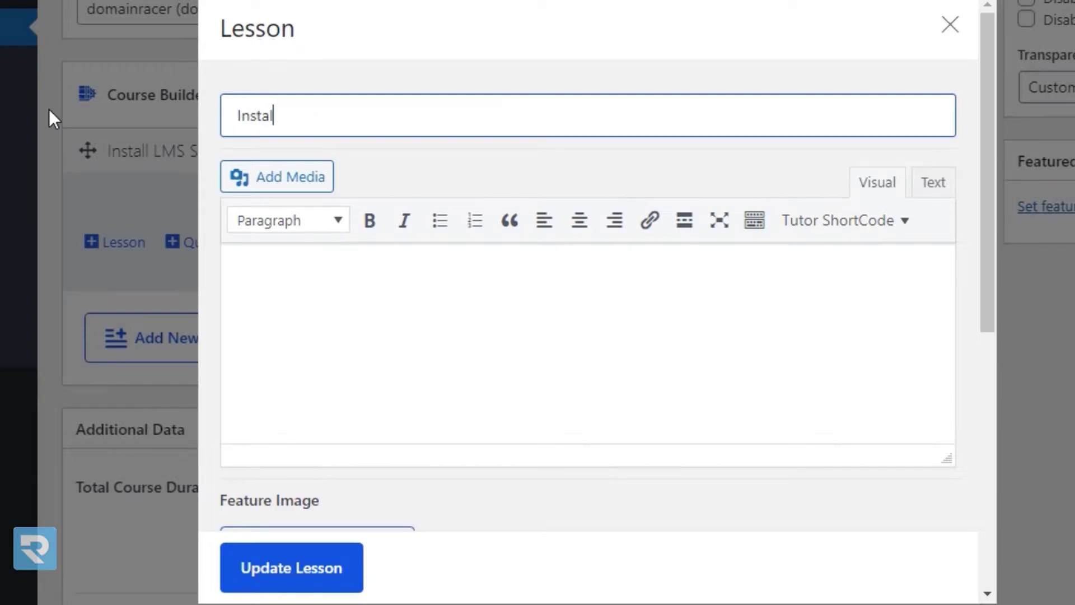
text(l LMS tool or Plugin)
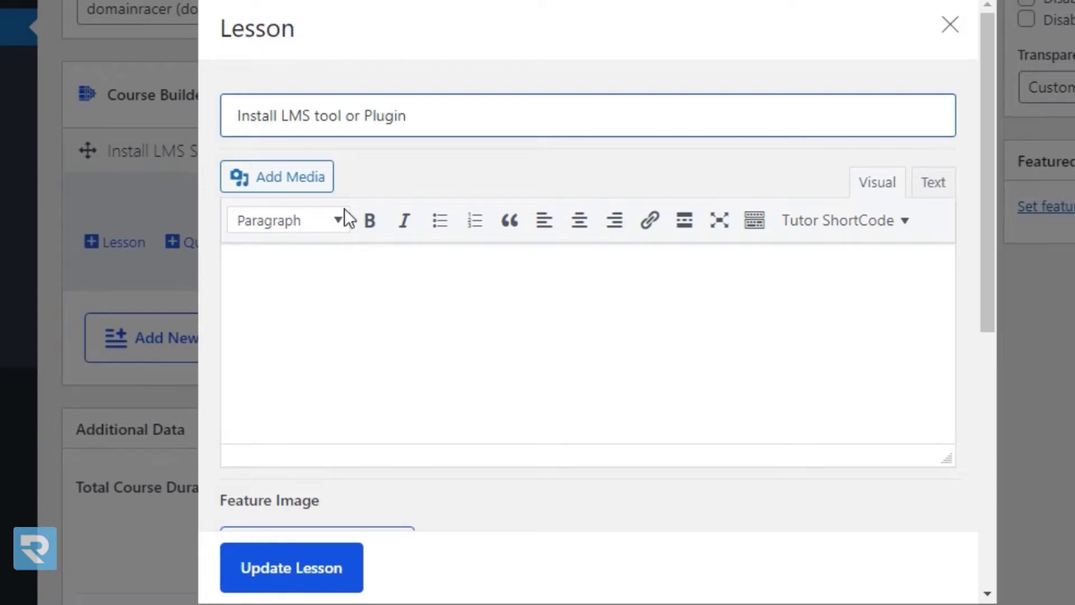
click(414, 304)
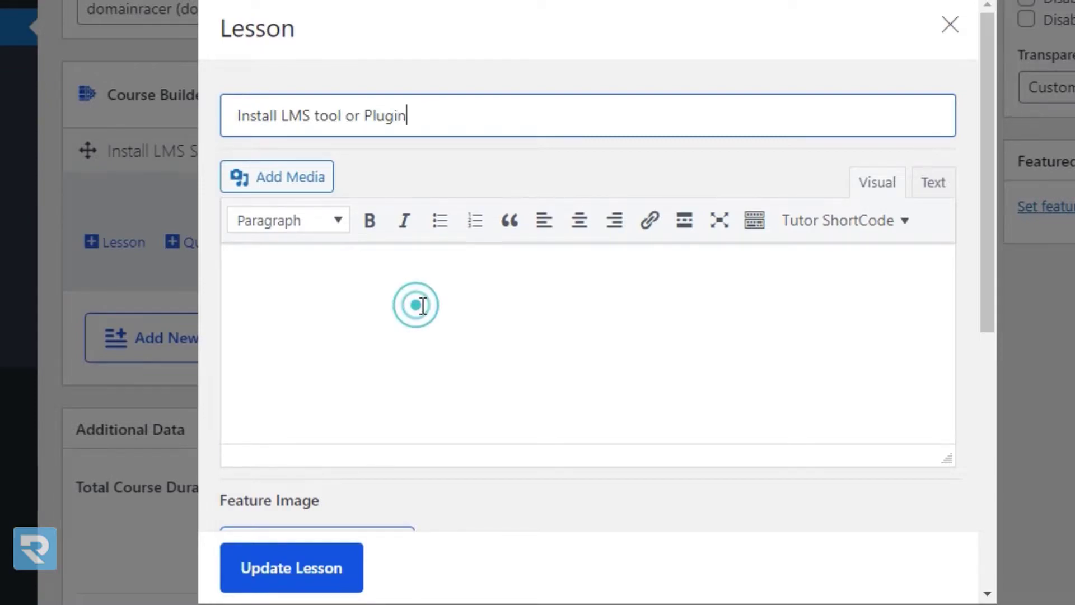
Try the HTML 5 (mp4) and External URL video sources for the lesson
scroll(421, 280, down, 5)
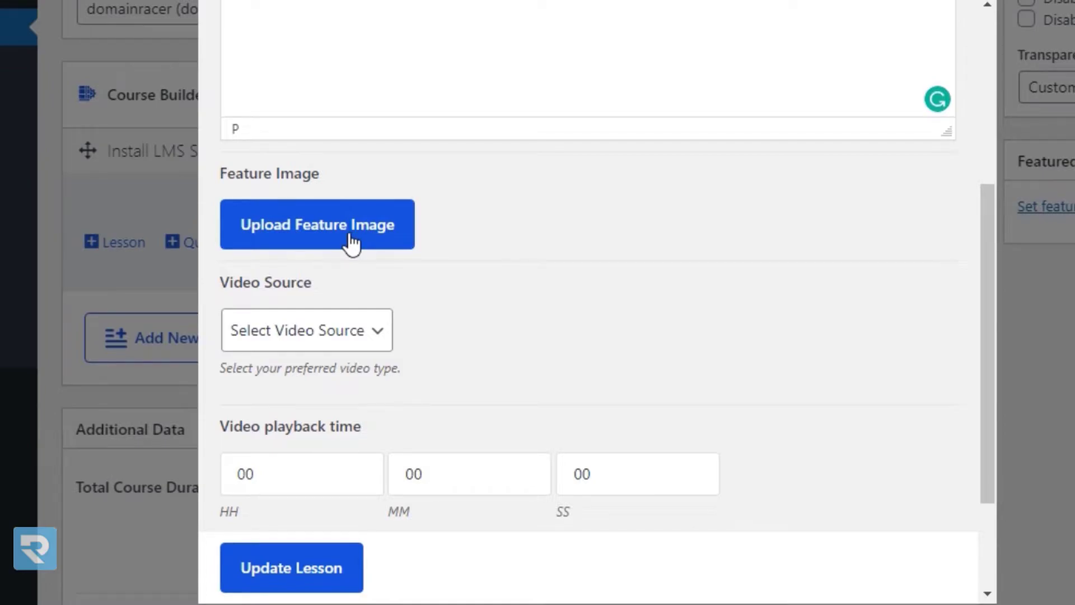
click(345, 334)
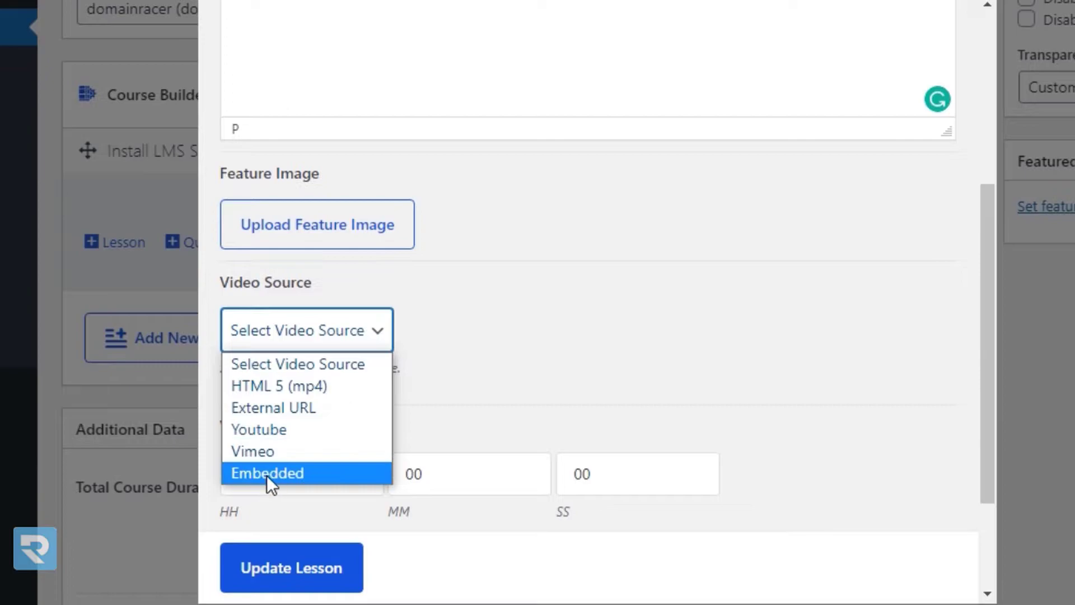
click(284, 389)
scroll(560, 336, down, 4)
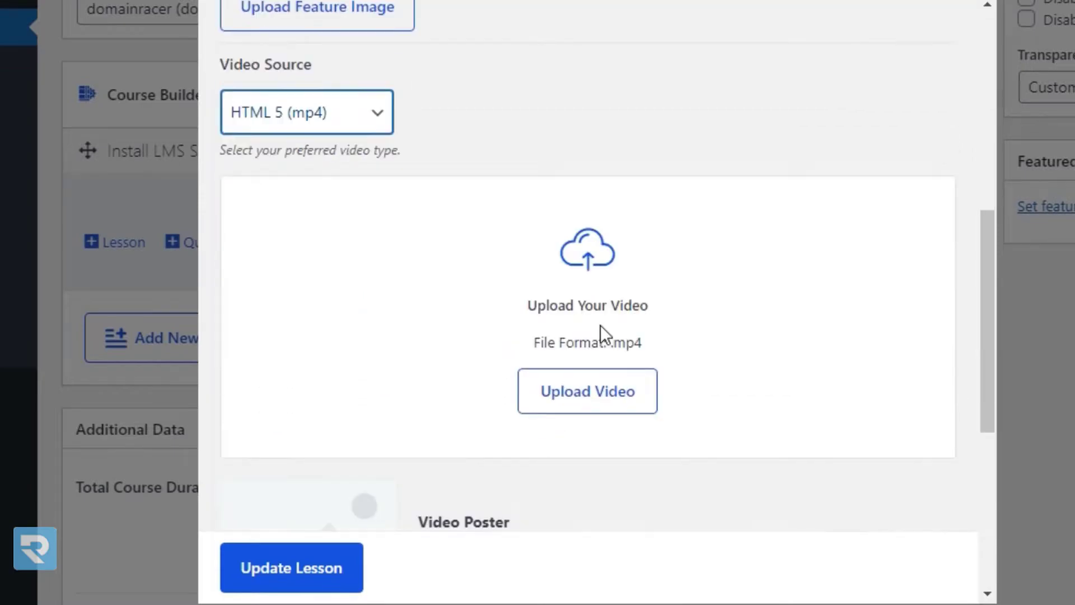
click(367, 115)
click(352, 187)
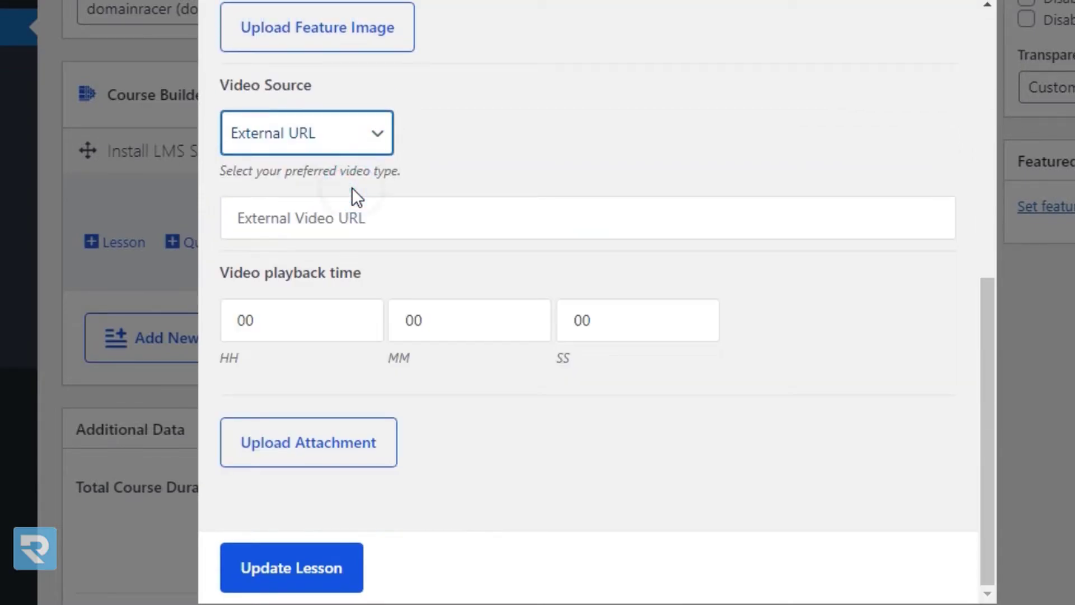
click(369, 211)
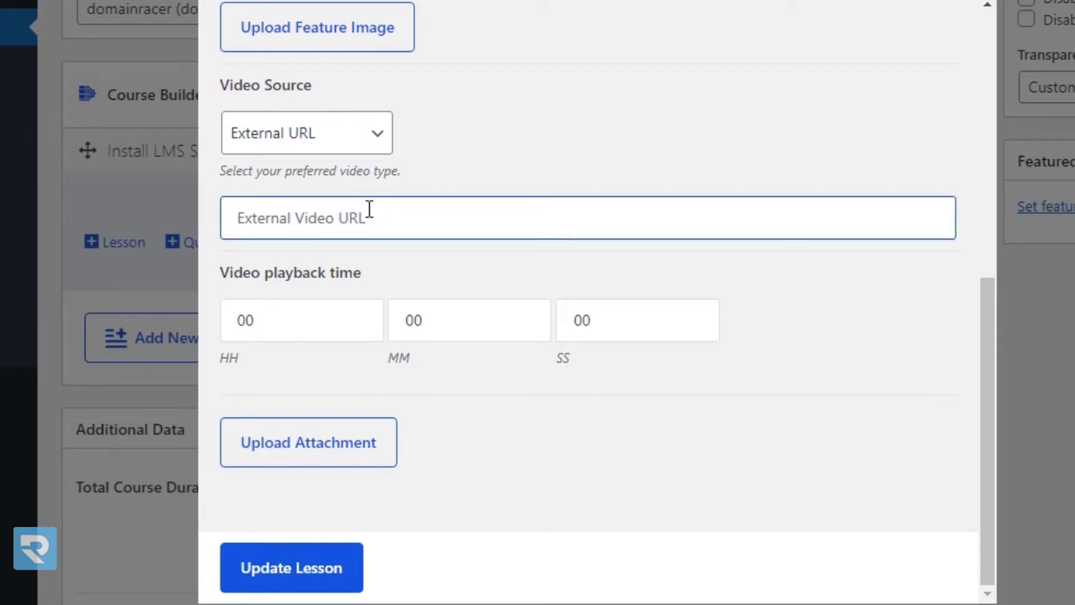
Set the lesson's video source to Embedded
click(361, 142)
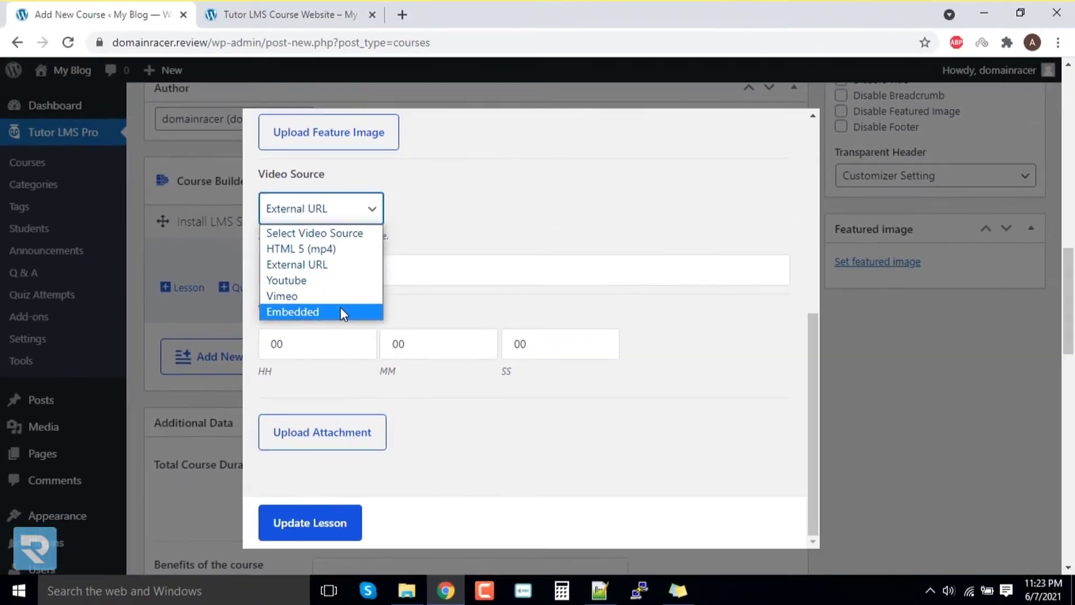
click(332, 276)
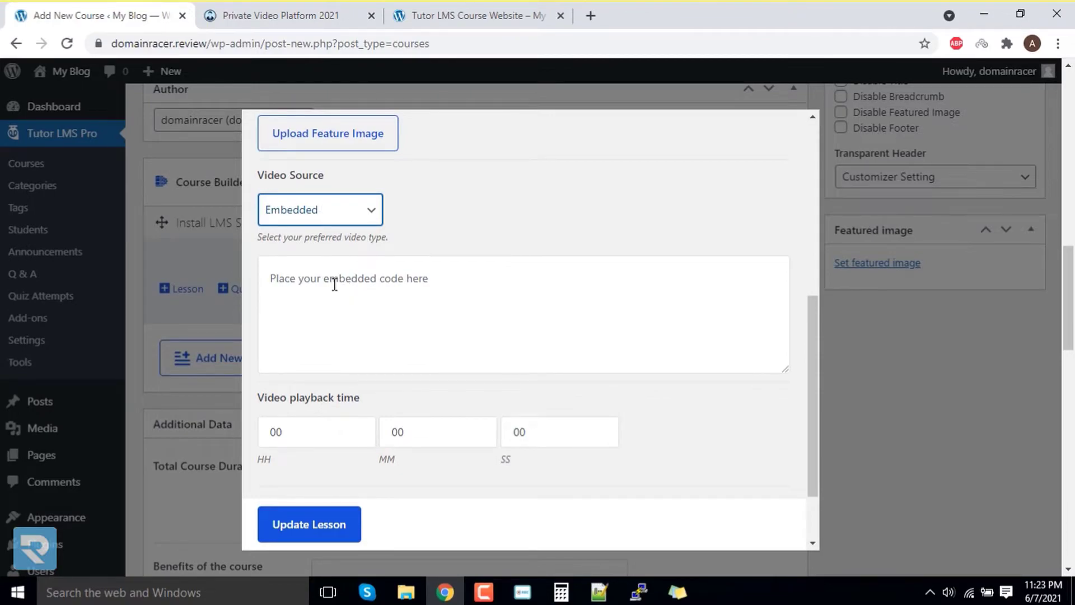
Copy the iframe embed code of the Green Screen Sample Panasonic HMC150 video from the private video platform into the lesson's embedded code field
click(264, 16)
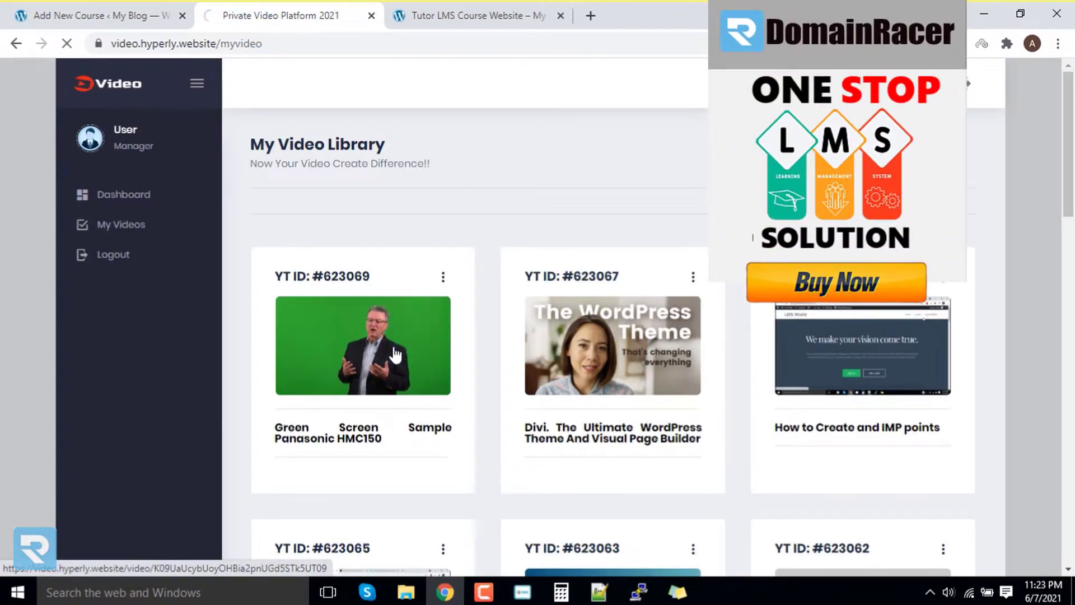
click(395, 357)
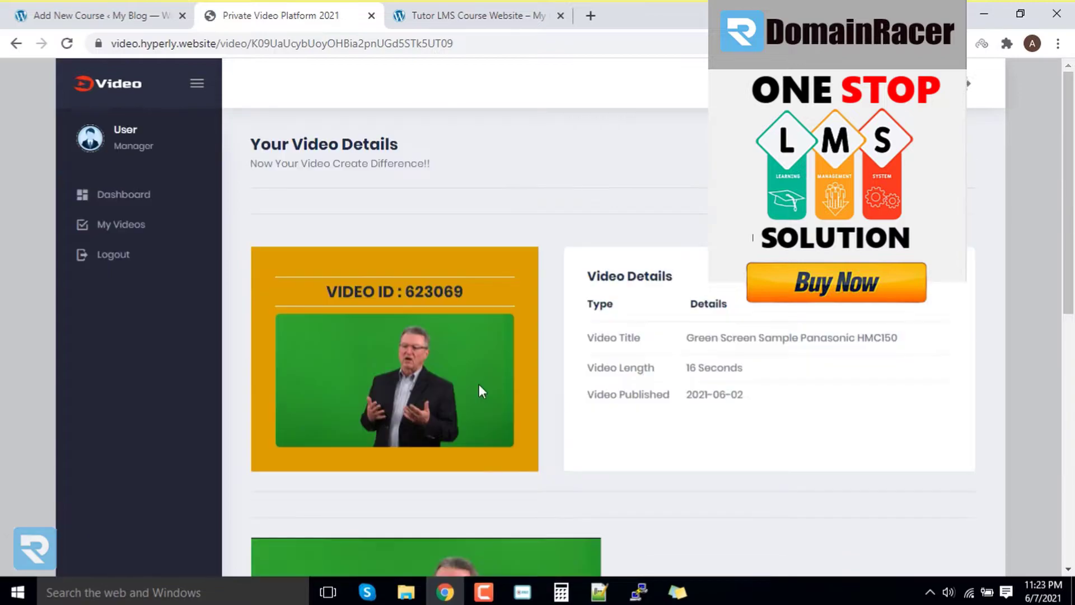
scroll(479, 384, down, 3)
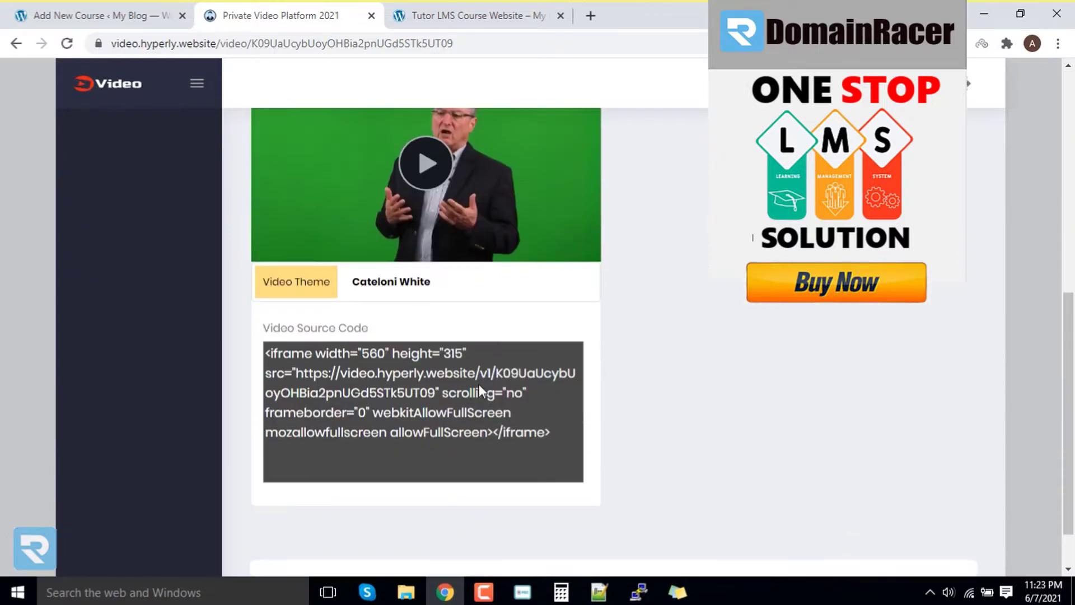
click(446, 408)
key(ctrl+c)
click(128, 23)
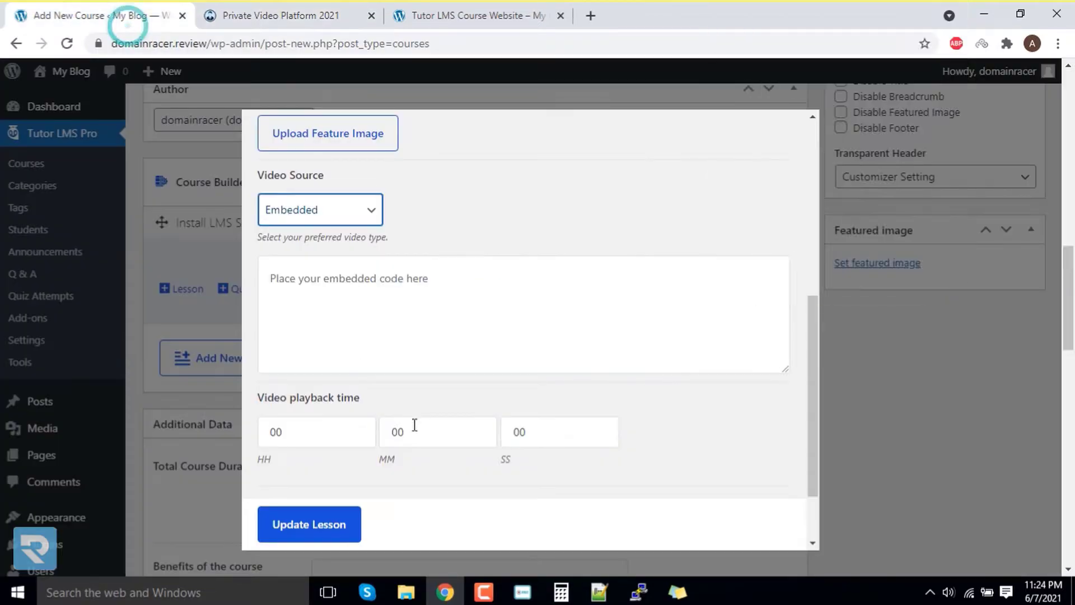
click(420, 314)
key(ctrl+v)
Check the video's length on the video platform, set the lesson's playback time to 16 seconds and update the lesson
click(285, 12)
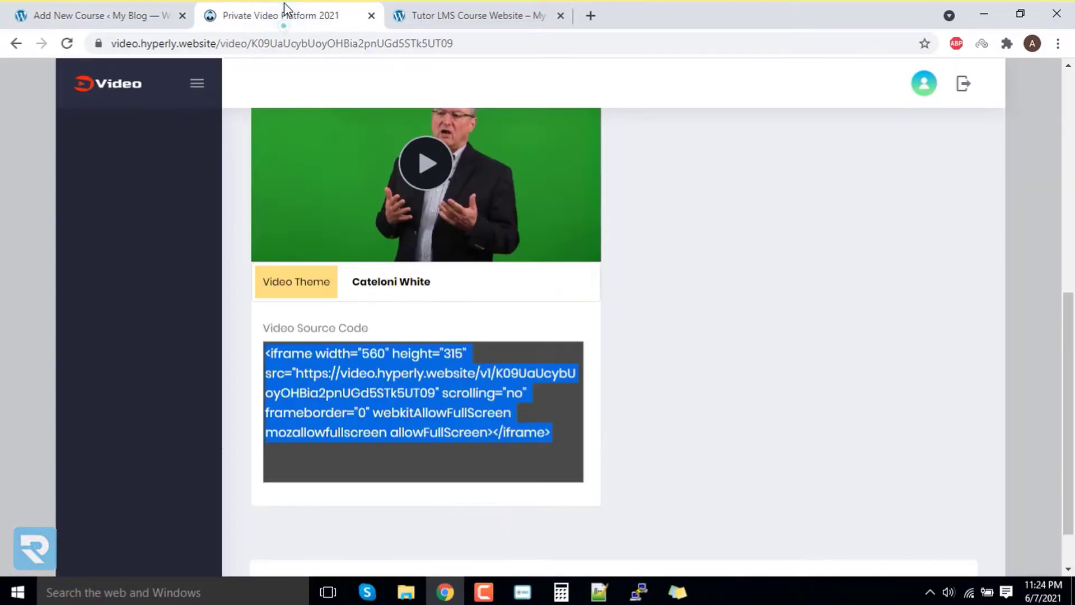
scroll(593, 371, up, 8)
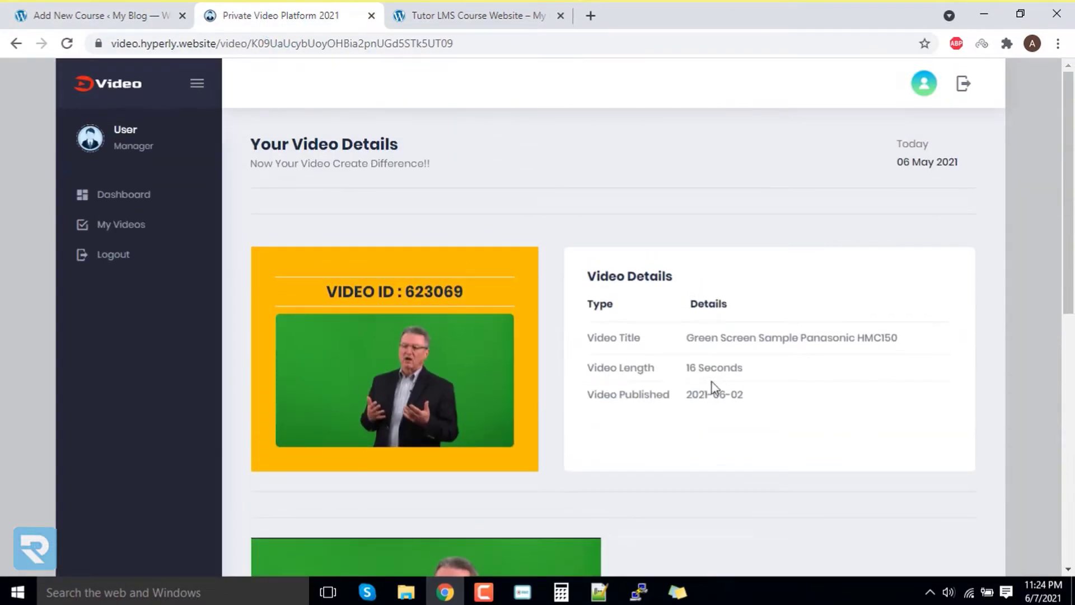
click(160, 12)
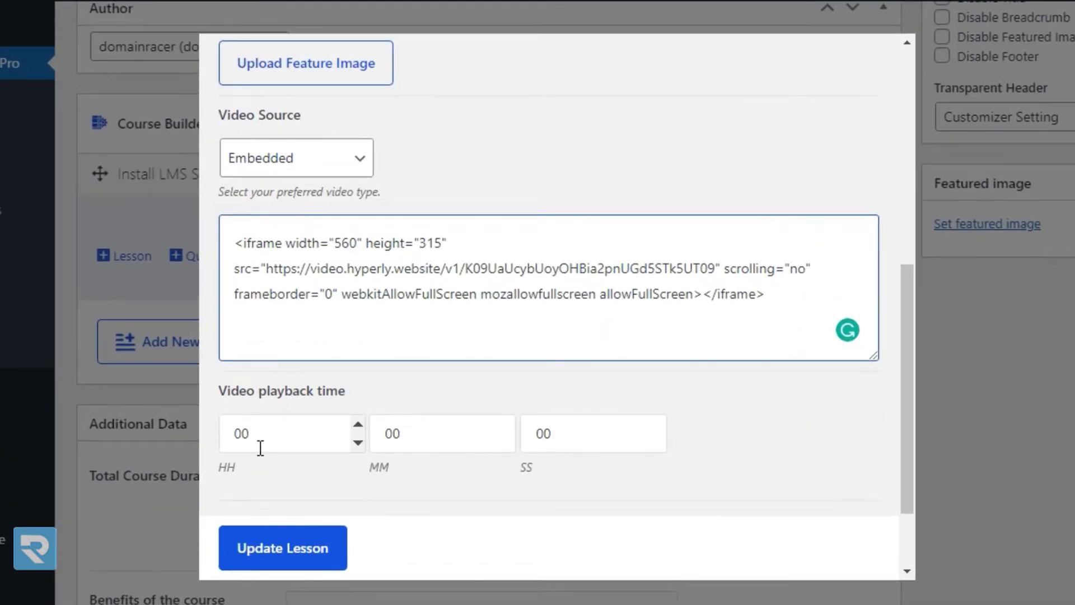
double_click(561, 432)
text(16)
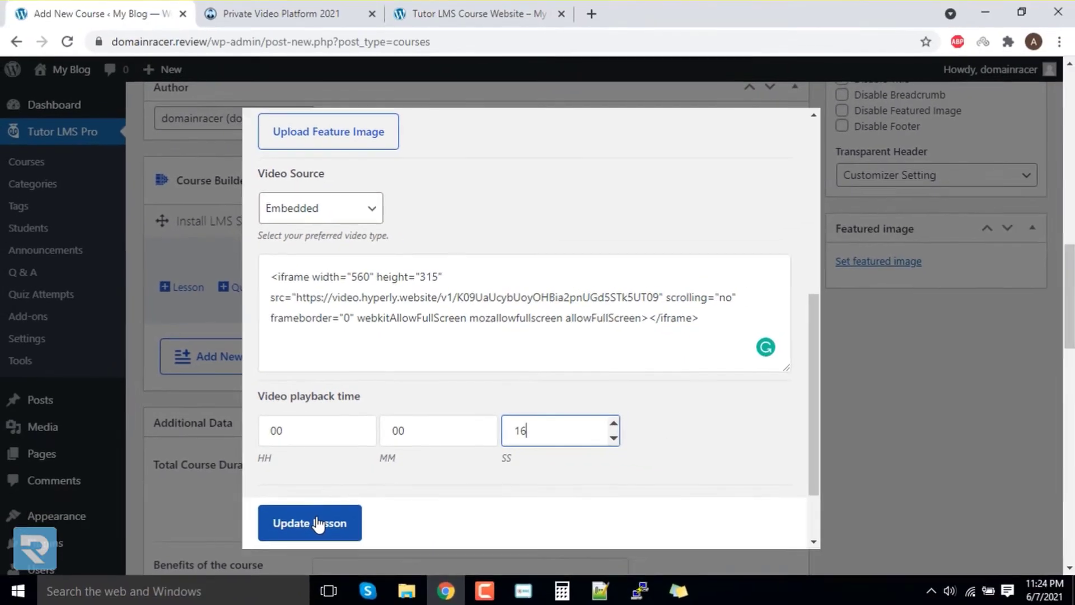
click(291, 548)
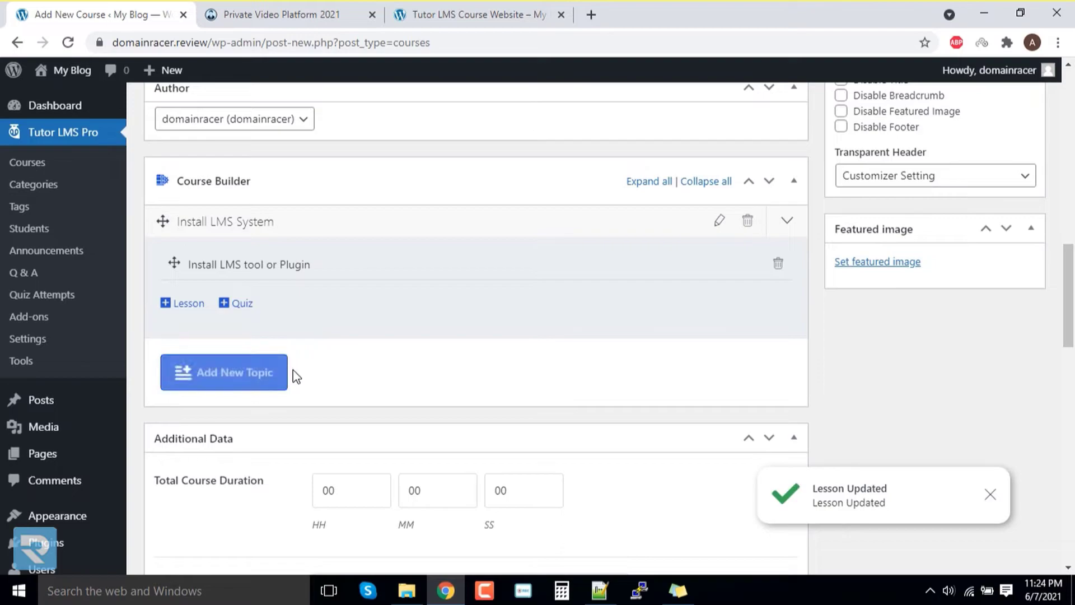
Start adding a second lesson to the Install LMS System topic
scroll(211, 259, up, 2)
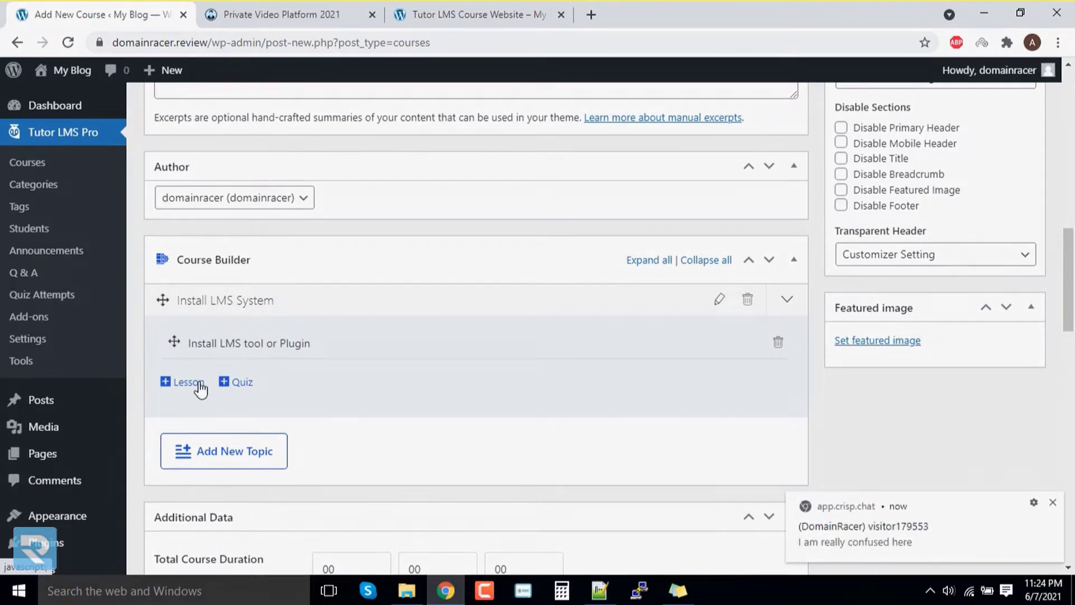
click(199, 385)
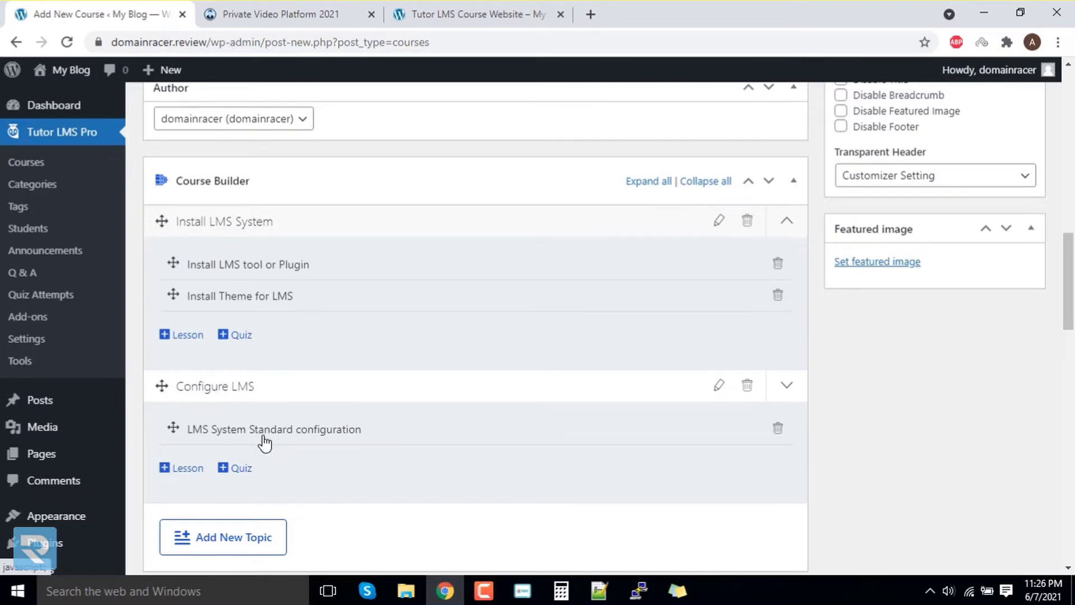
Set the total course duration to 15 minutes and 17 seconds in the course's additional data
scroll(226, 337, down, 7)
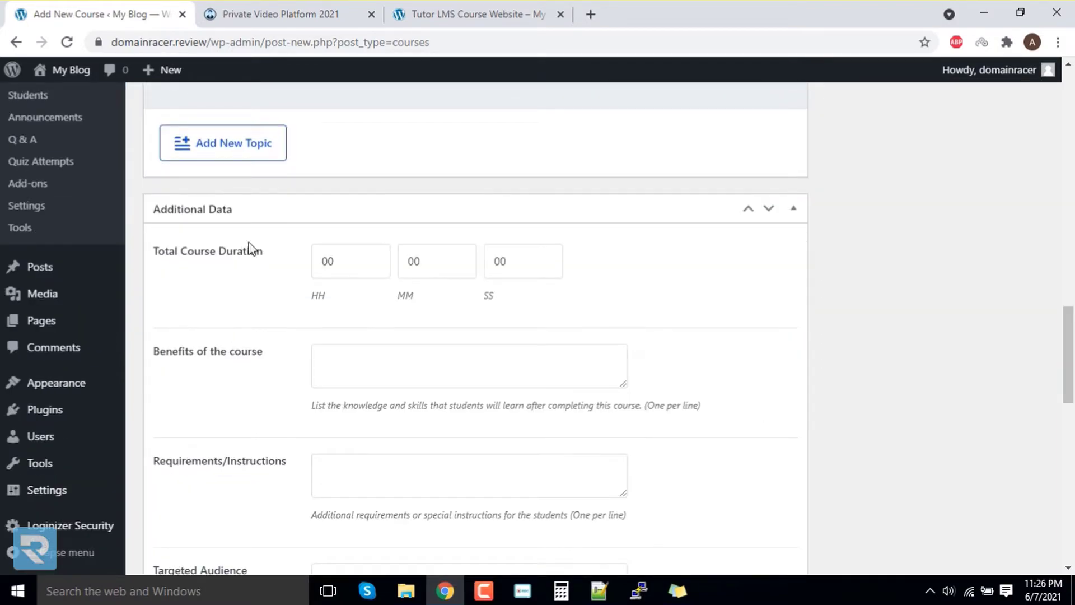
scroll(232, 252, up, 6)
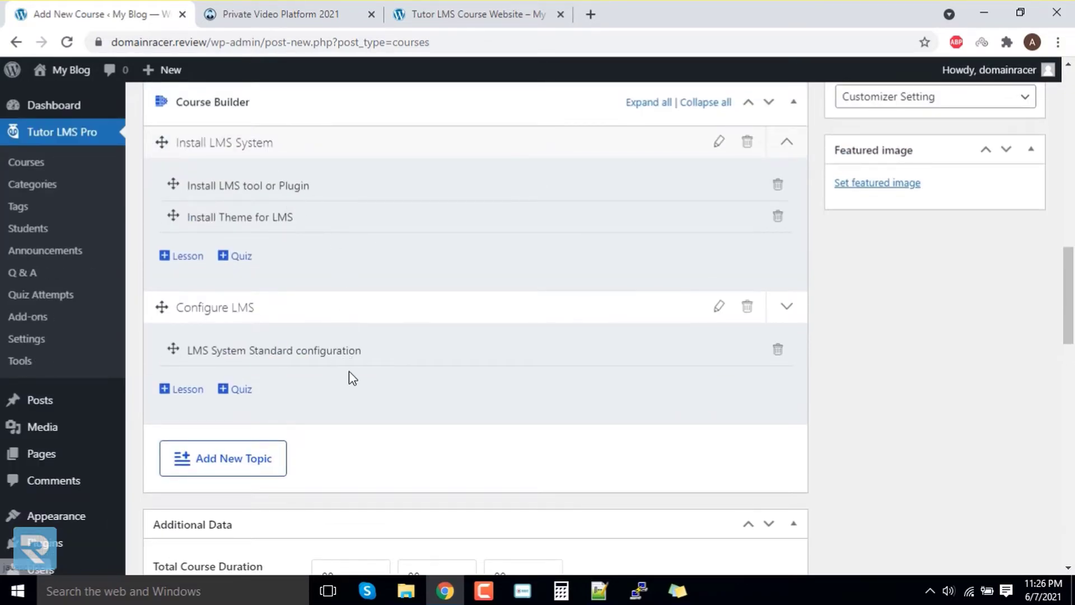
scroll(332, 342, down, 3)
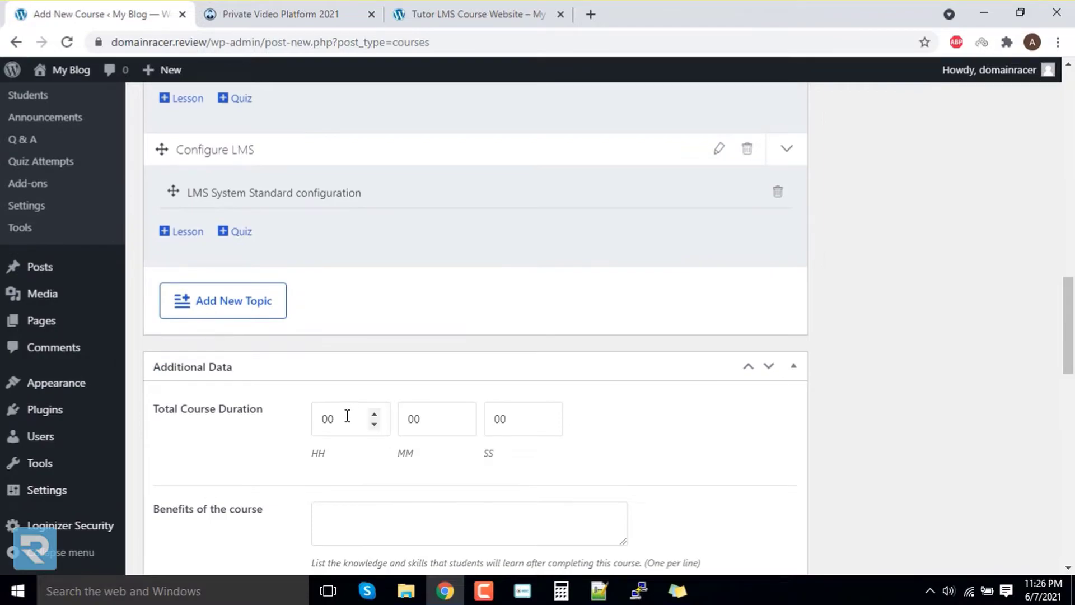
double_click(429, 419)
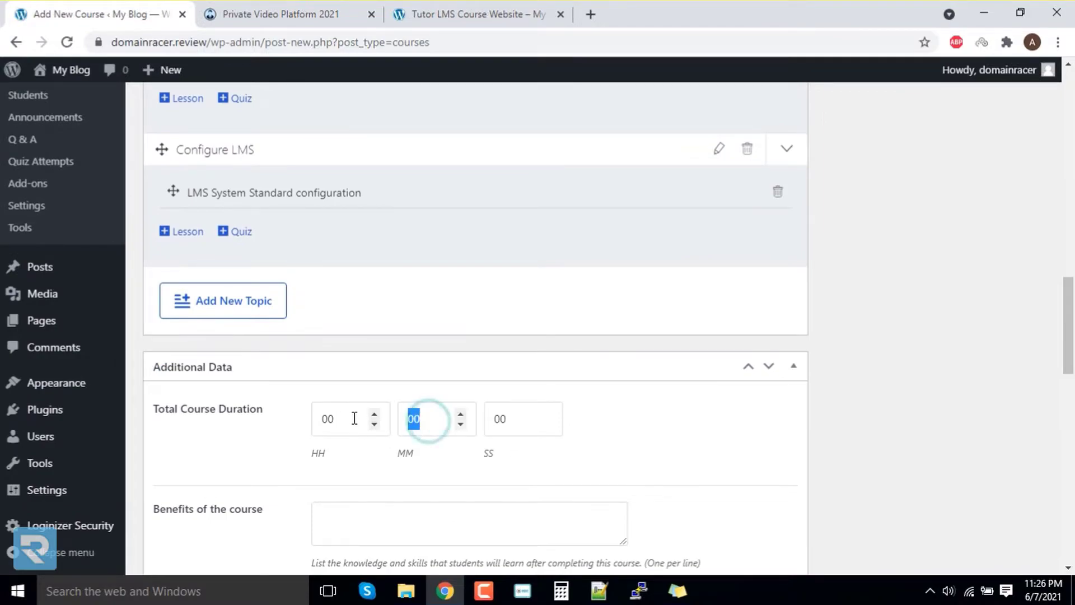
text(15)
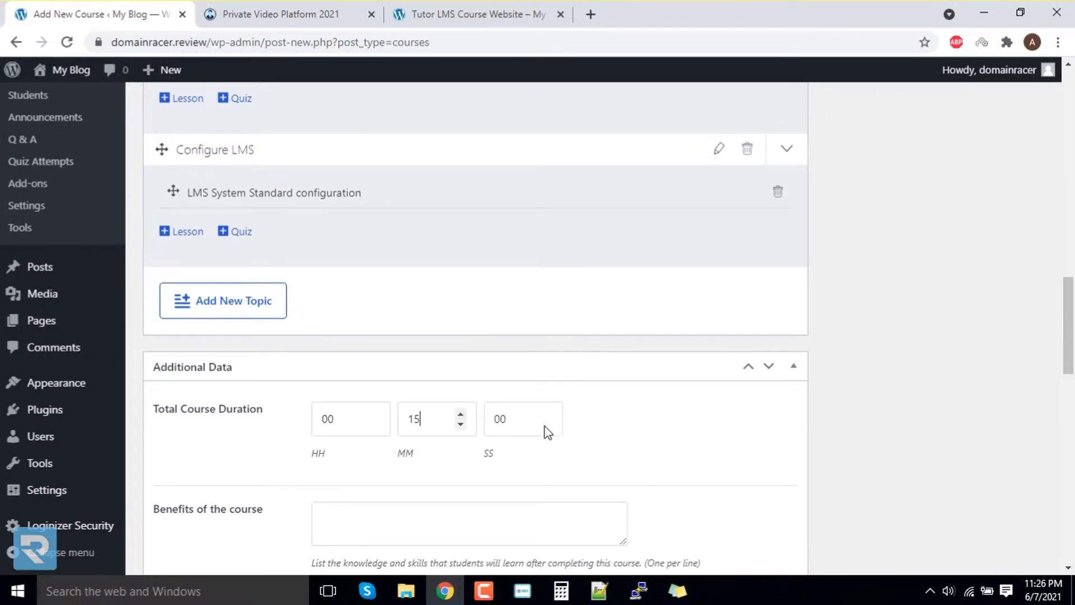
double_click(521, 419)
text(17)
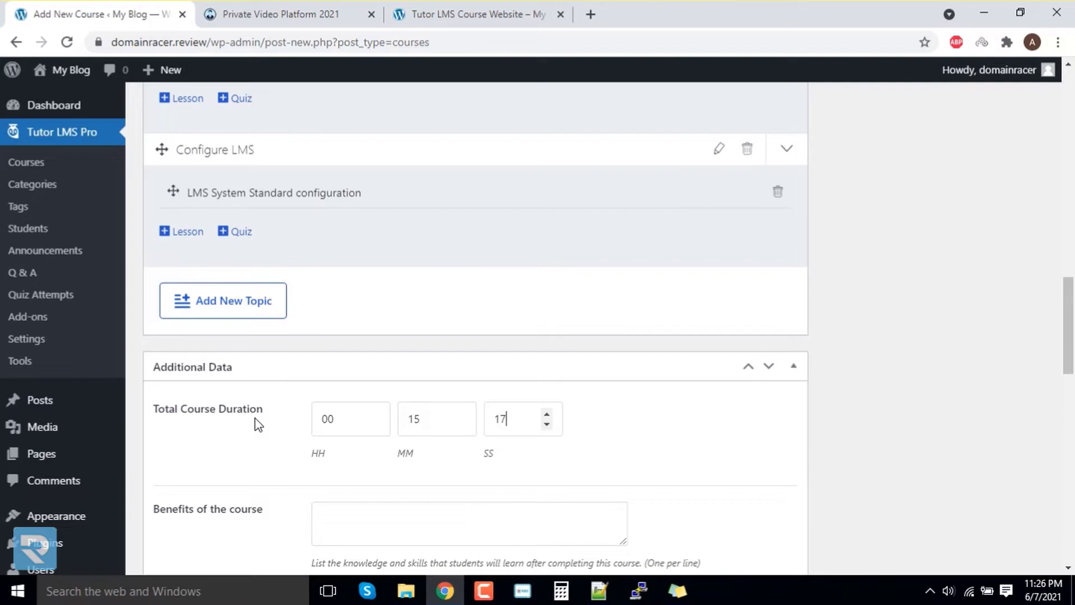
Fill in the course benefits with lines on competitive analysis, client relationships, influencer collaborations and a final SEO report, and enlarge the field
scroll(521, 463, down, 3)
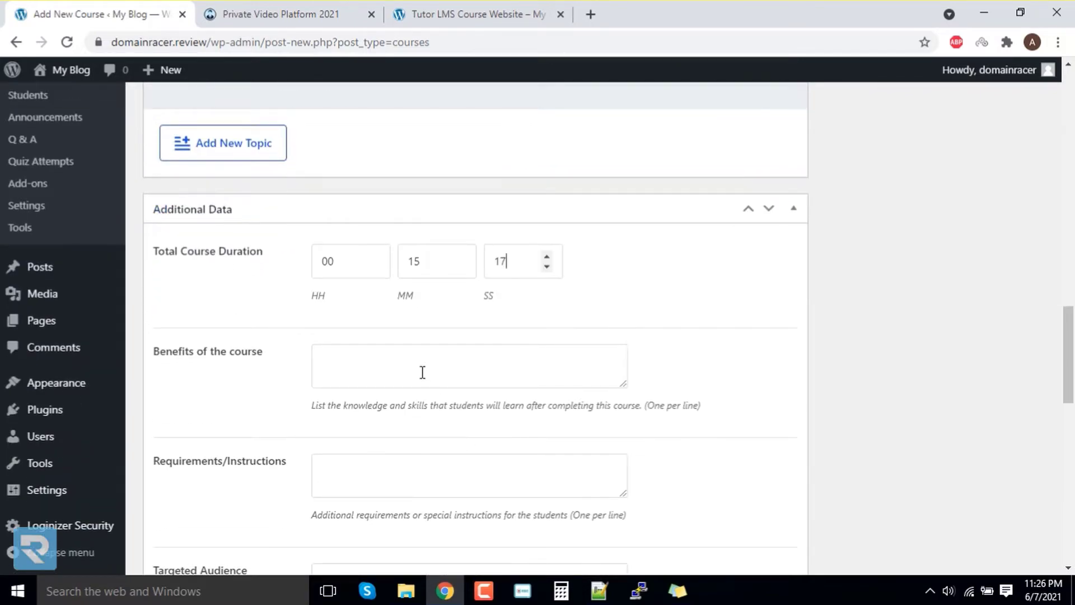
click(421, 372)
text(Create a final report of your findings and recommendations for SEO and present your recommendations to your client)
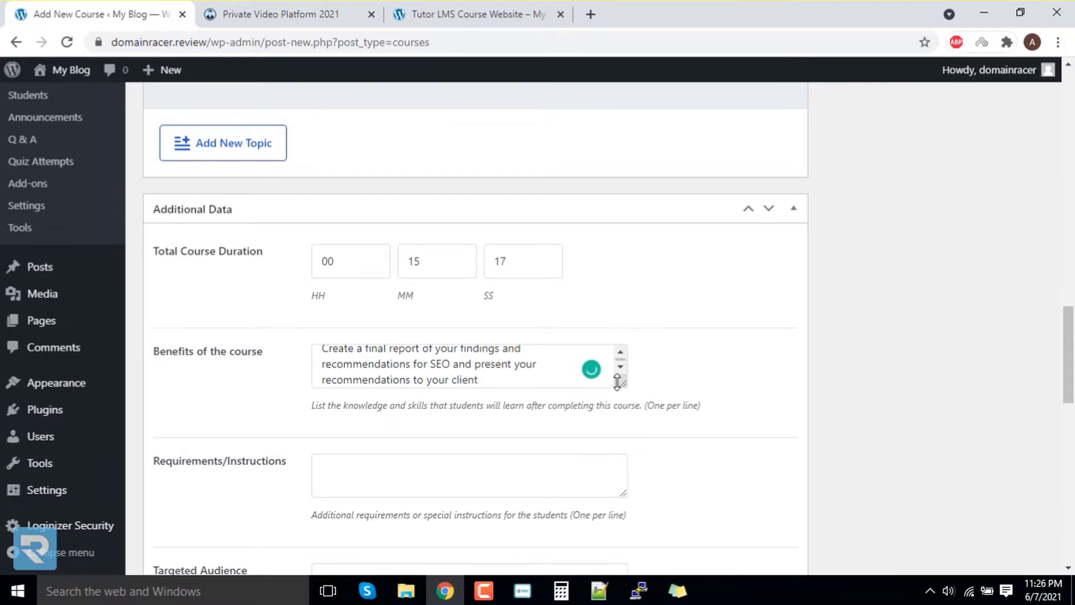
drag(624, 383, 678, 473)
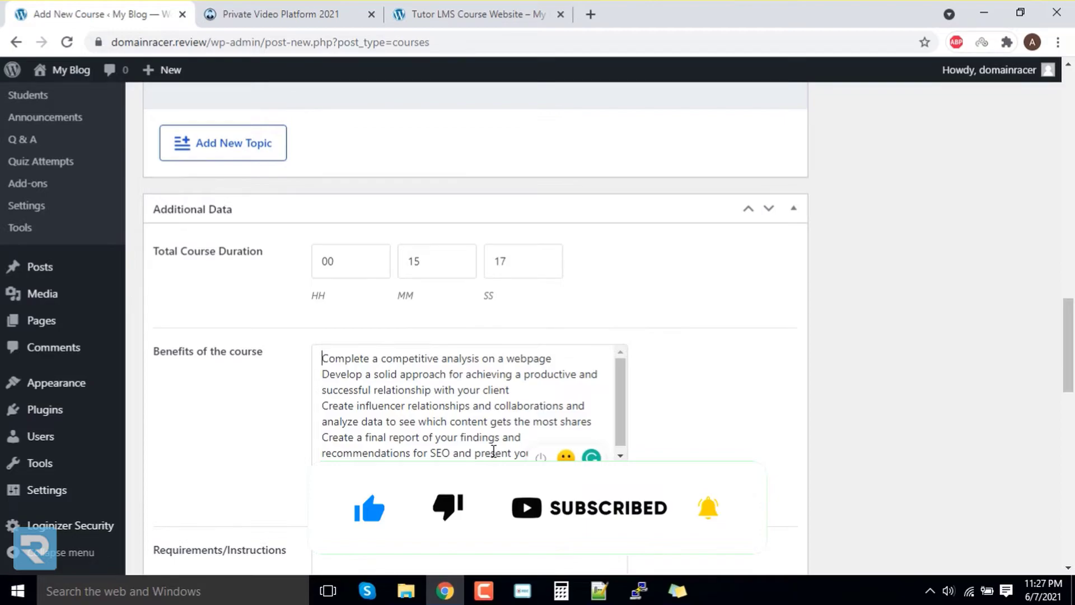
Review the requirements, targeted audience and materials fields, the course intro video section and the featured image option
scroll(259, 413, down, 3)
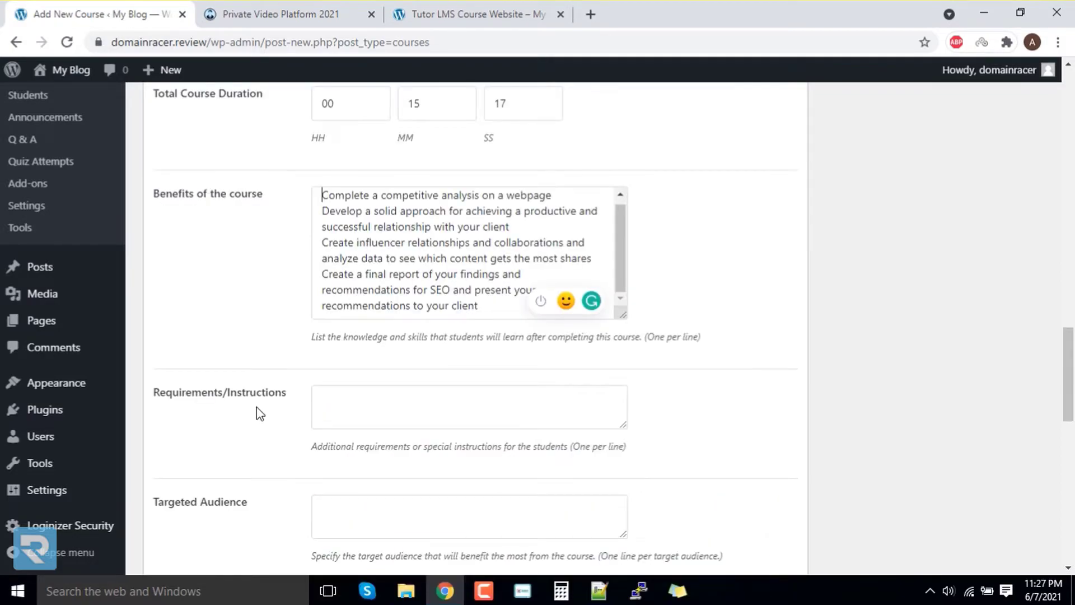
click(384, 404)
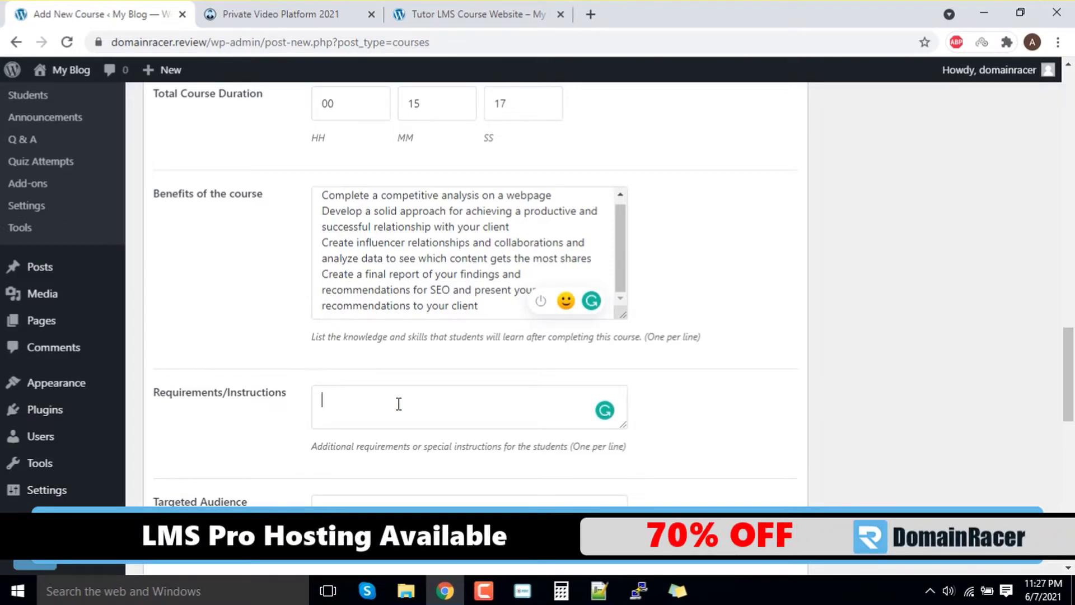
scroll(300, 449, down, 4)
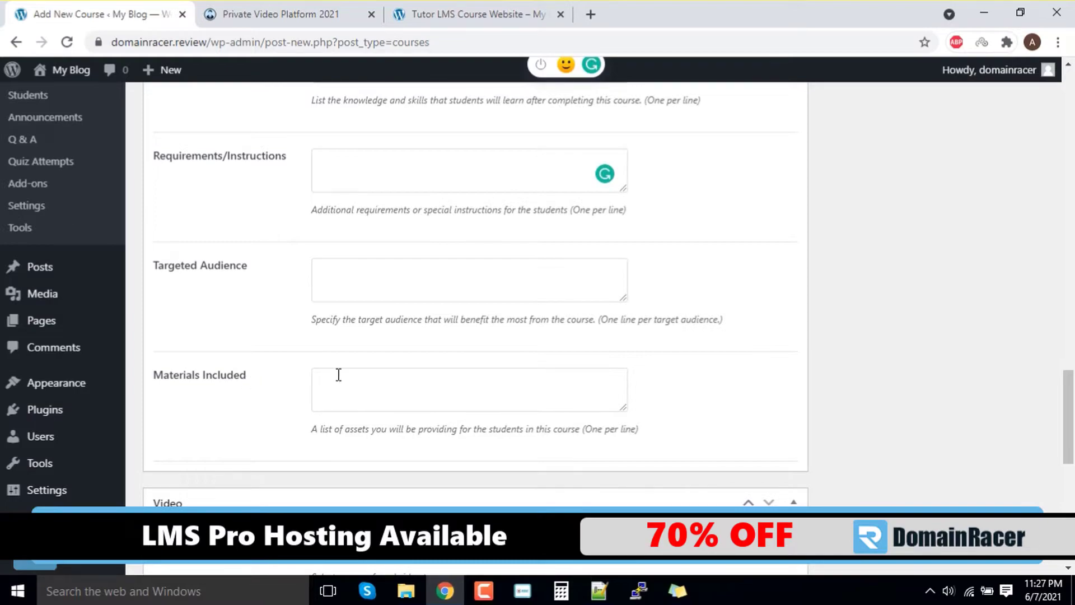
click(355, 383)
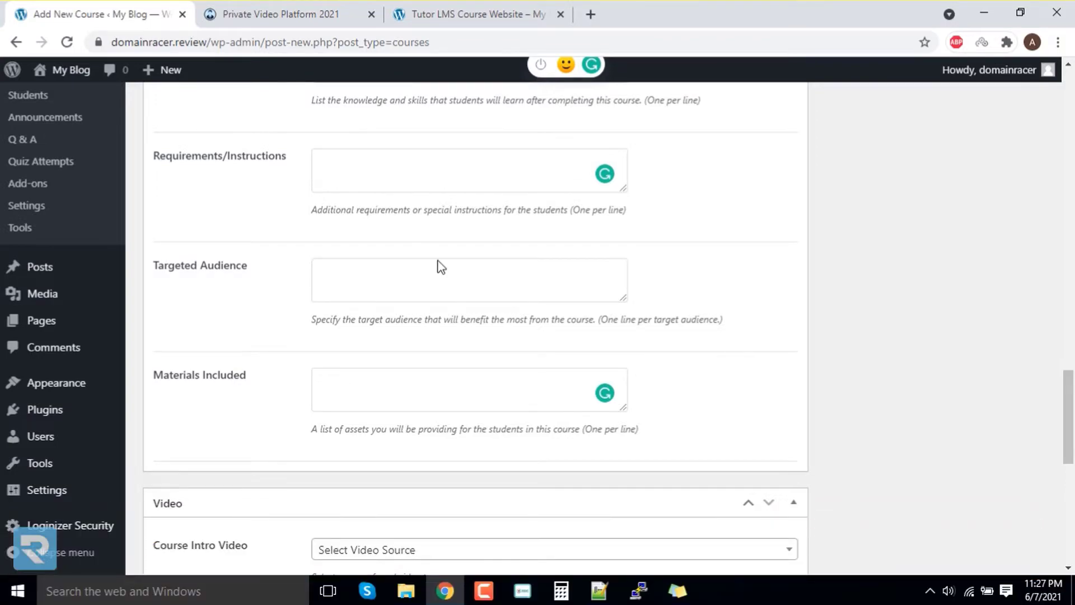
scroll(446, 384, down, 4)
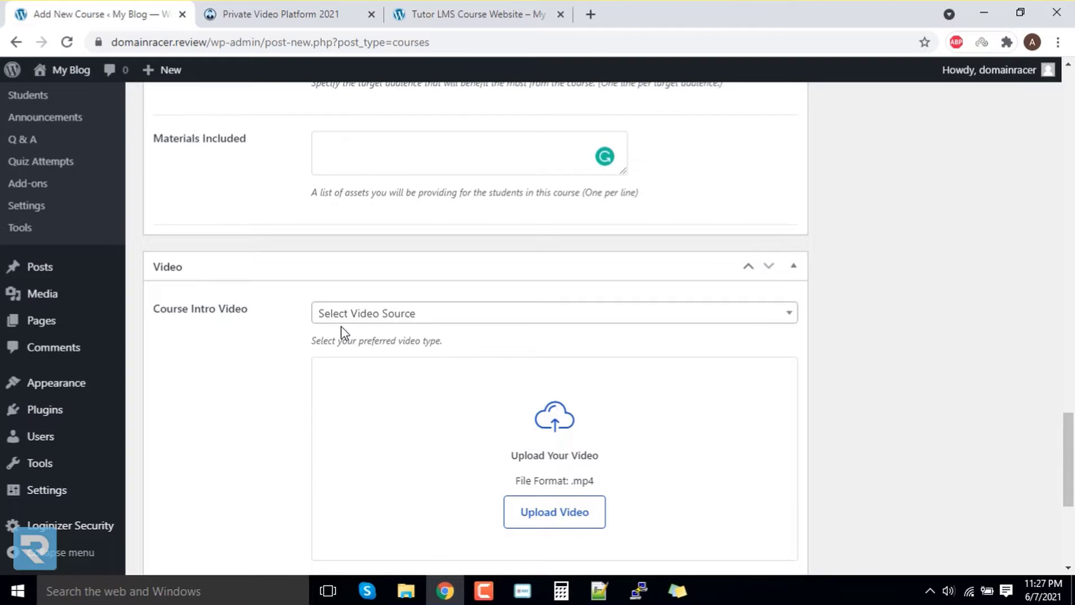
click(358, 309)
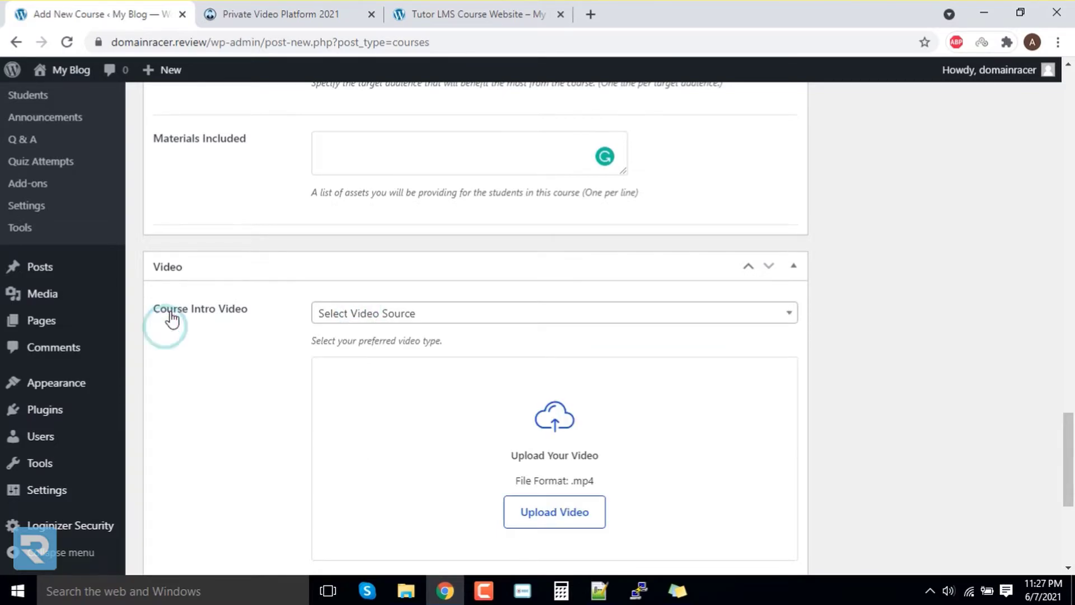
drag(163, 317, 287, 312)
click(816, 367)
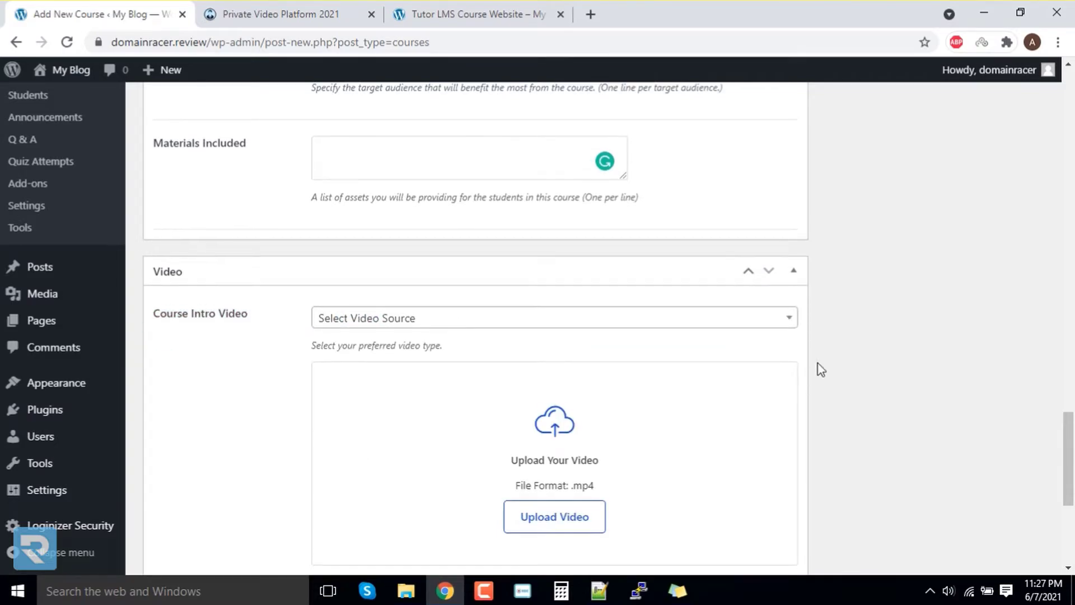
scroll(900, 331, up, 15)
drag(865, 309, 894, 309)
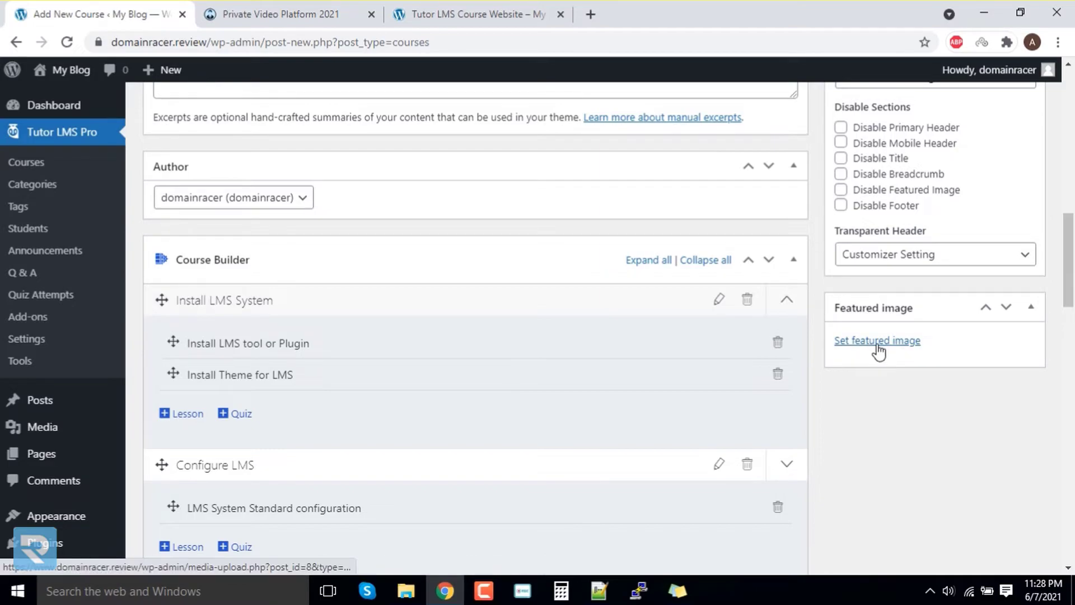
Look through the available video sources for the course intro video without choosing one
scroll(861, 350, down, 15)
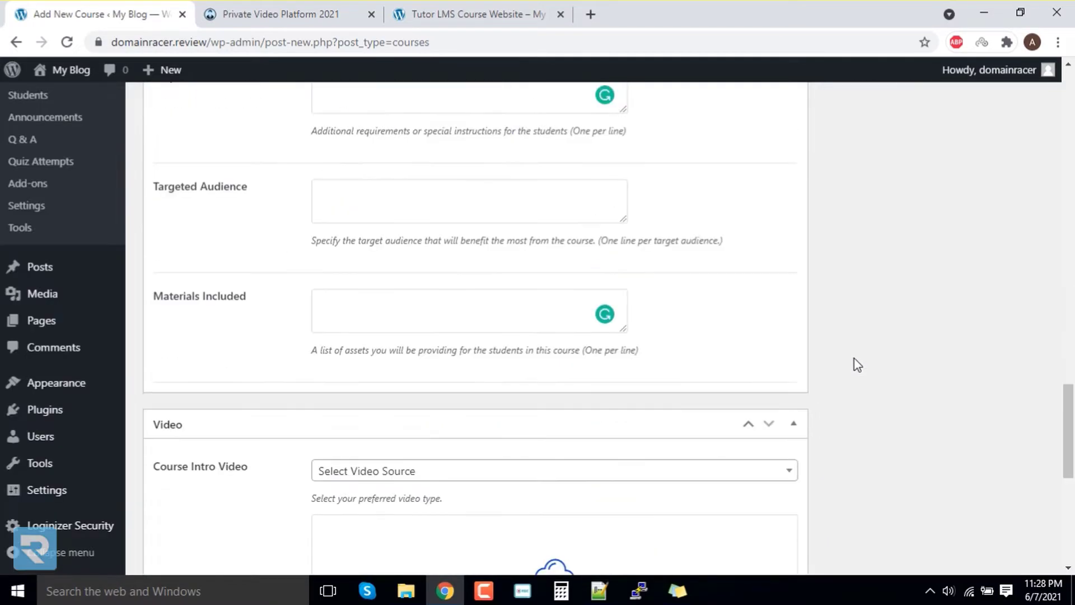
scroll(854, 362, down, 4)
click(511, 238)
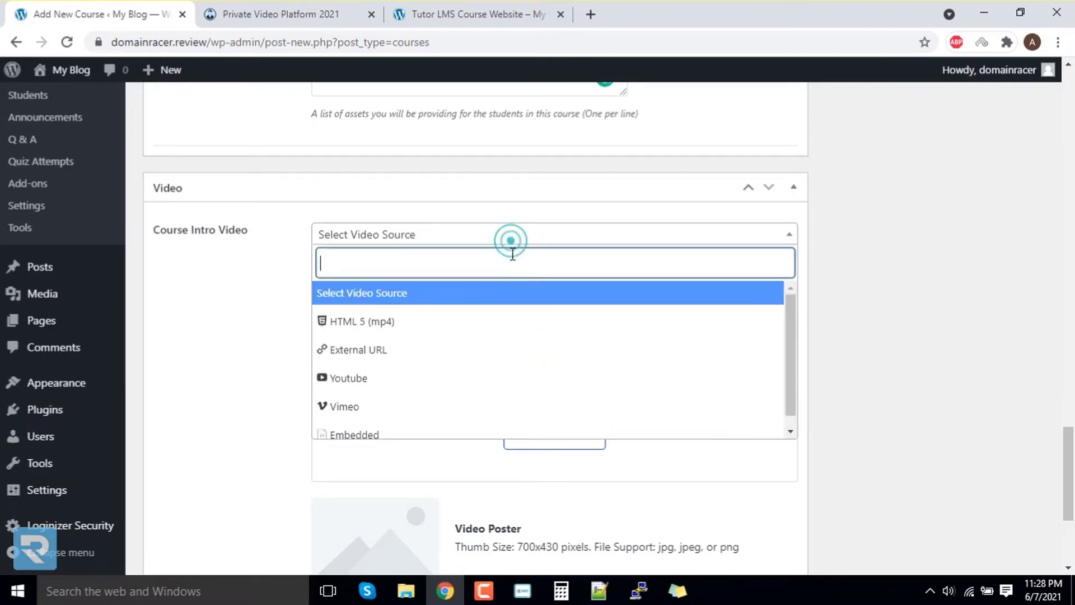
scroll(482, 379, down, 1)
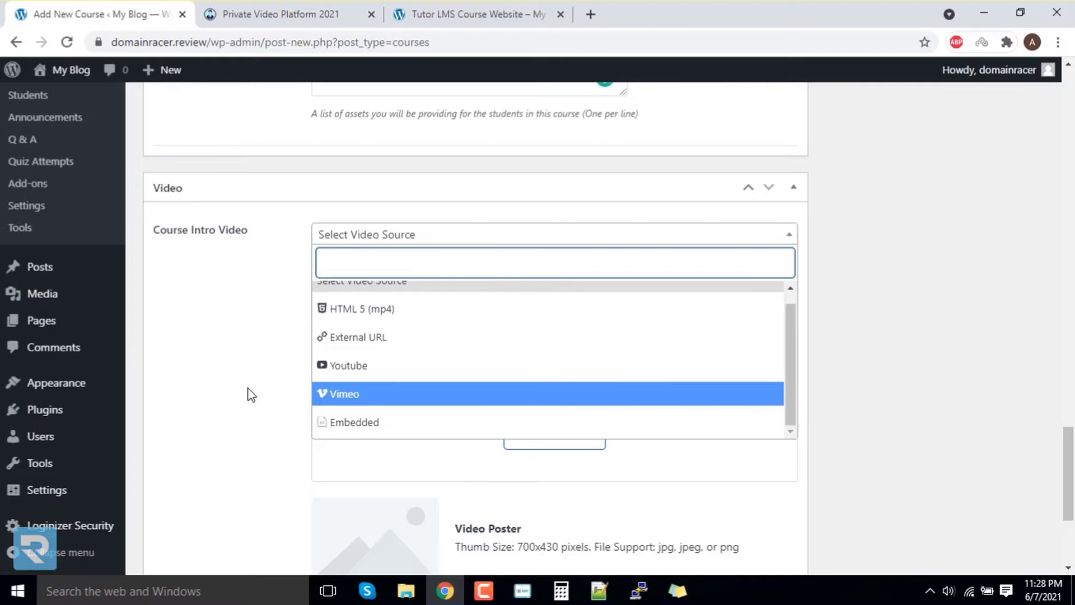
click(278, 400)
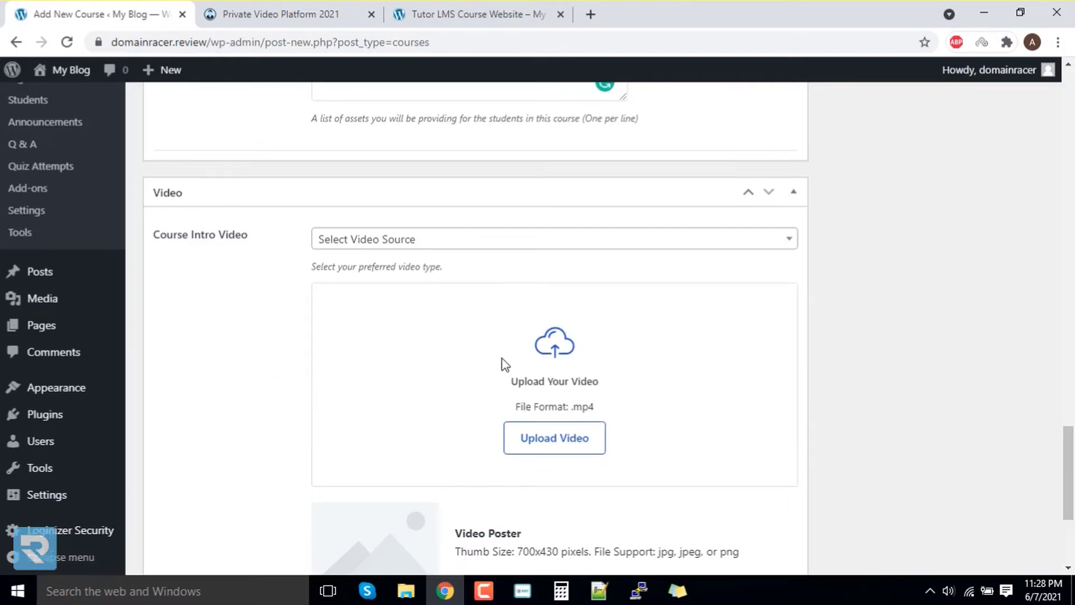
Publish the Tutor LMS Course Website course
scroll(526, 346, up, 15)
scroll(802, 365, up, 5)
click(1008, 297)
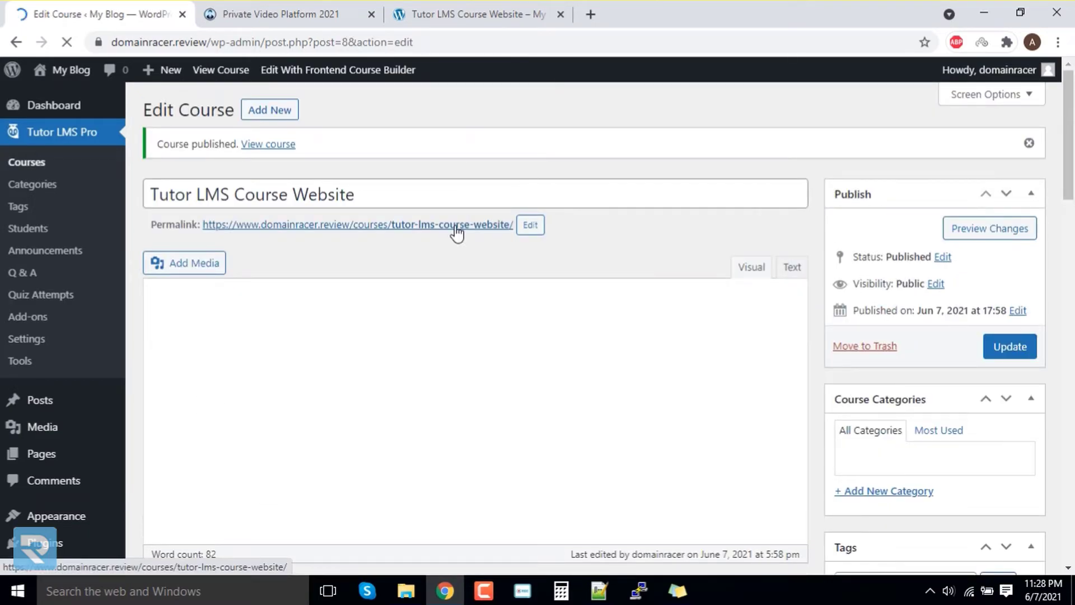
Open the published course page from its permalink in a new tab and review its duration, enrollment details and description
ctrl+click(456, 226)
click(317, 14)
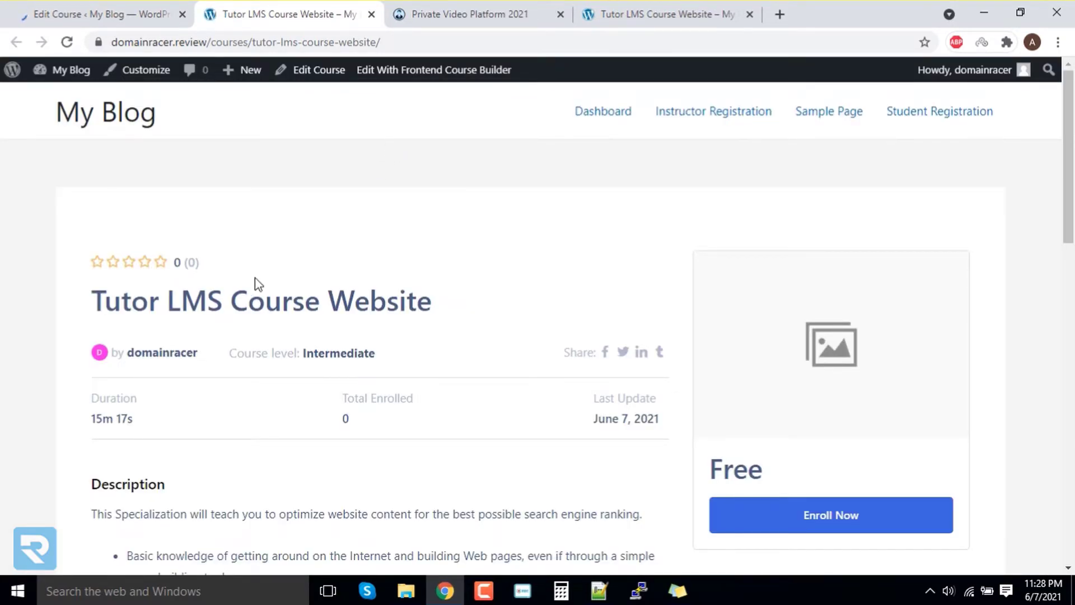
scroll(178, 300, down, 2)
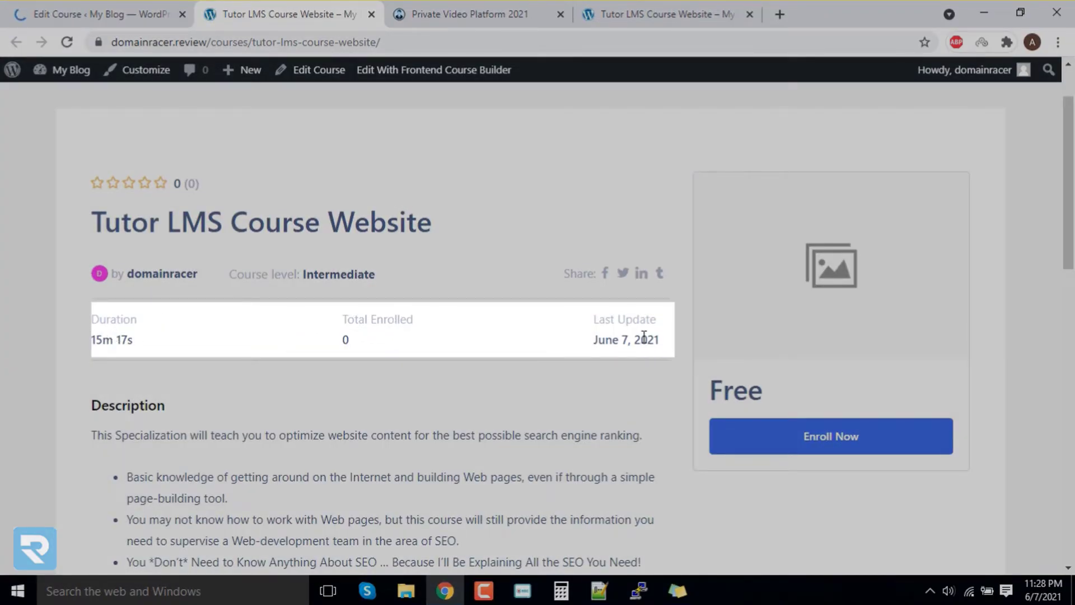
Compare the author, course level and description on the published course page with the matching settings in the course editor
scroll(516, 331, down, 4)
scroll(348, 323, up, 3)
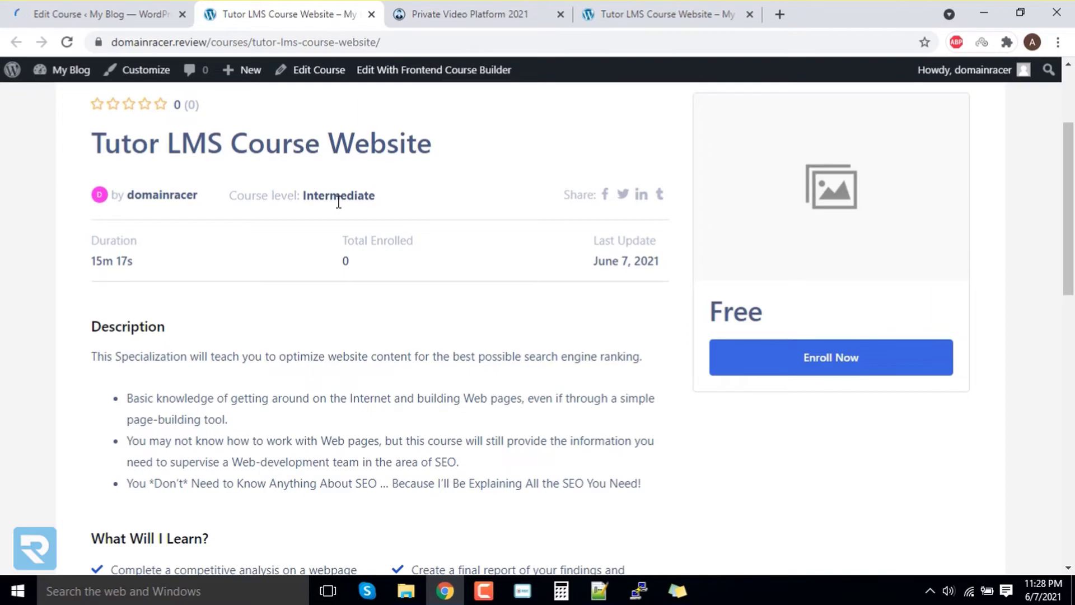
click(180, 21)
scroll(388, 312, down, 10)
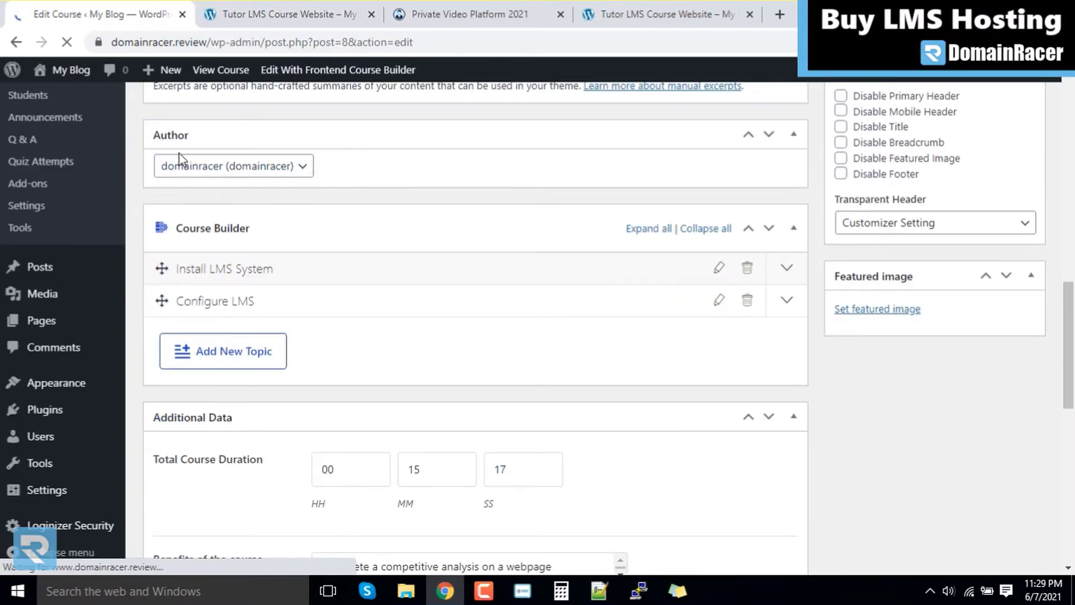
key(ctrl+Tab)
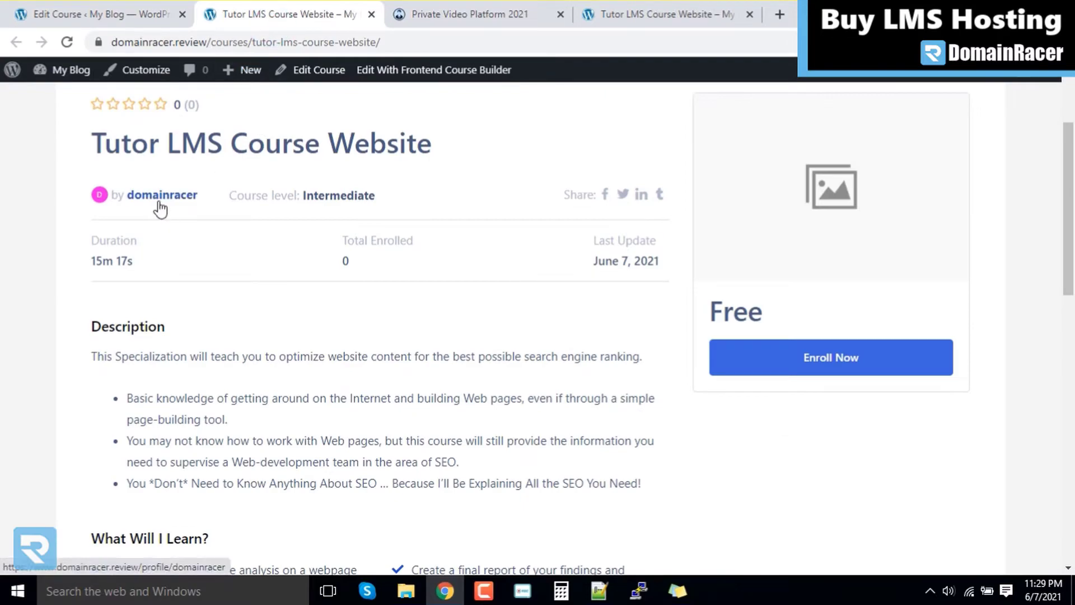
scroll(119, 223, down, 3)
scroll(190, 277, down, 4)
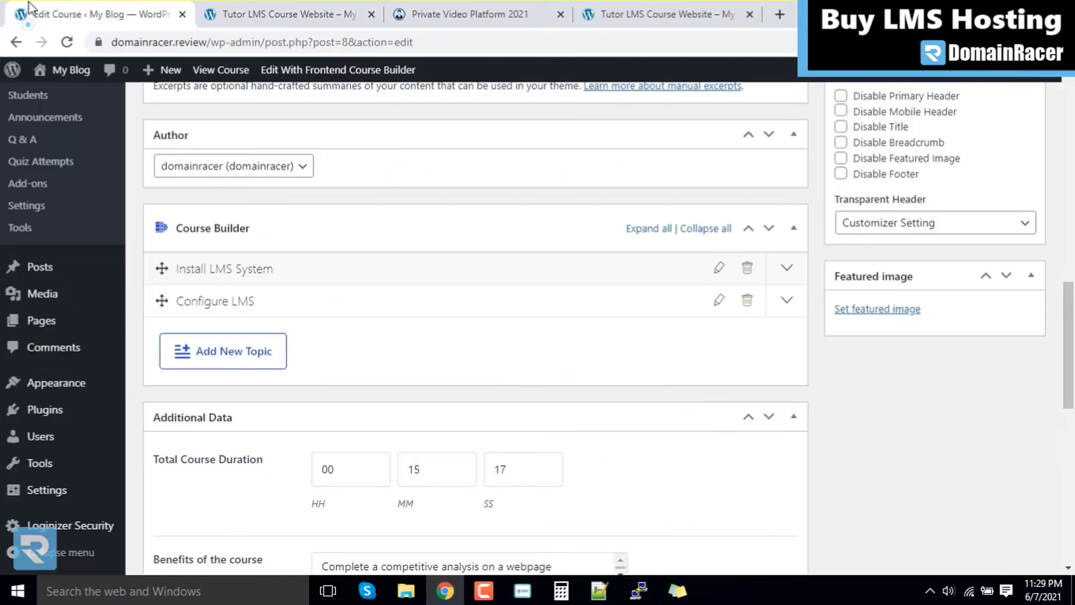
Compare the Benefits of the course field in the editor with the What Will I Learn section on the course page
click(24, 14)
scroll(458, 304, down, 8)
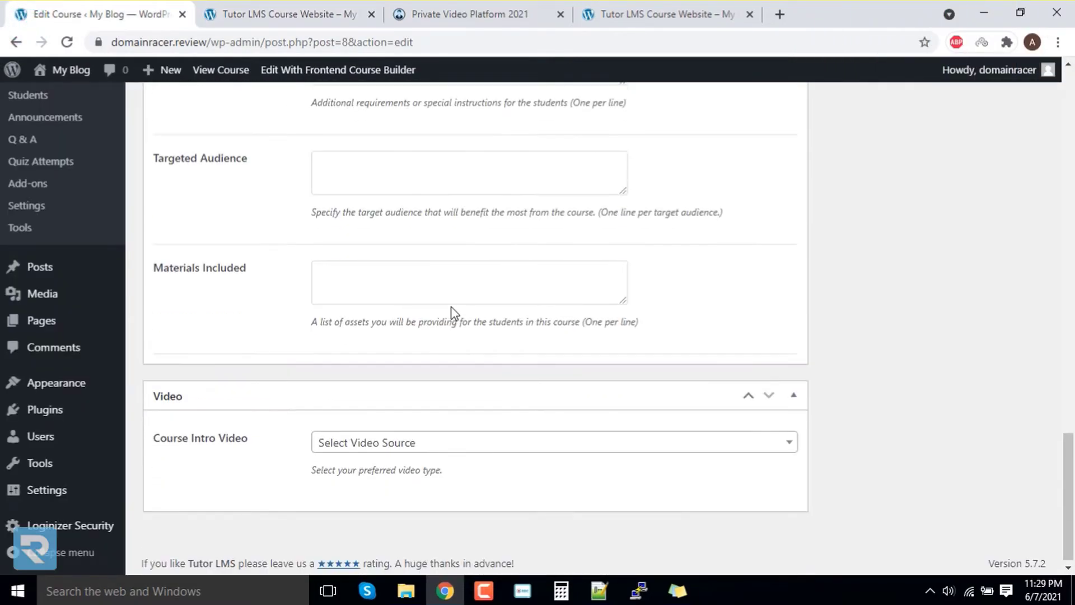
scroll(448, 314, up, 12)
scroll(431, 328, down, 4)
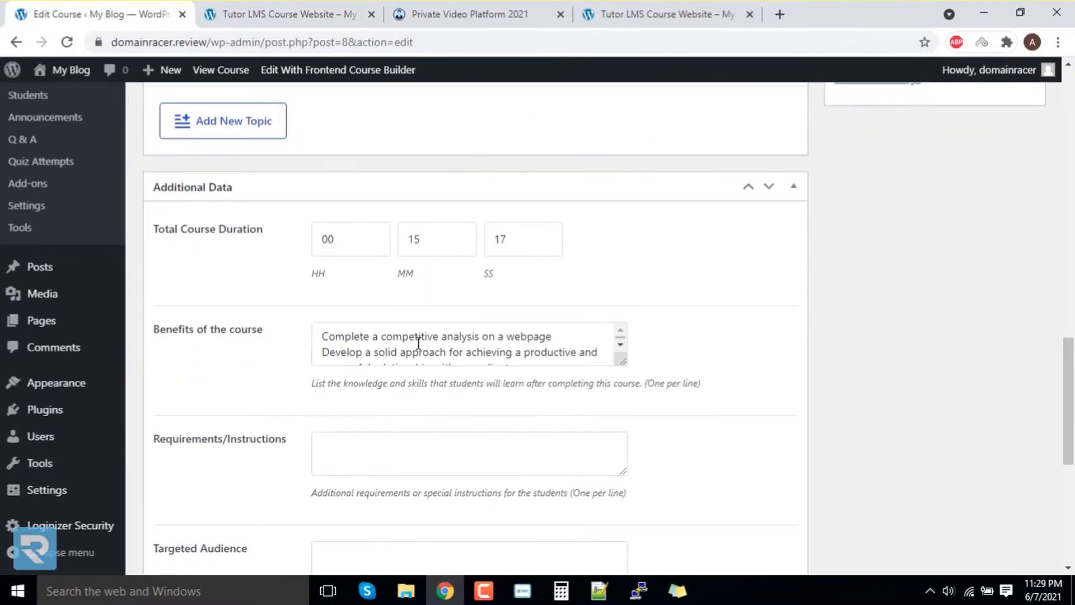
click(282, 8)
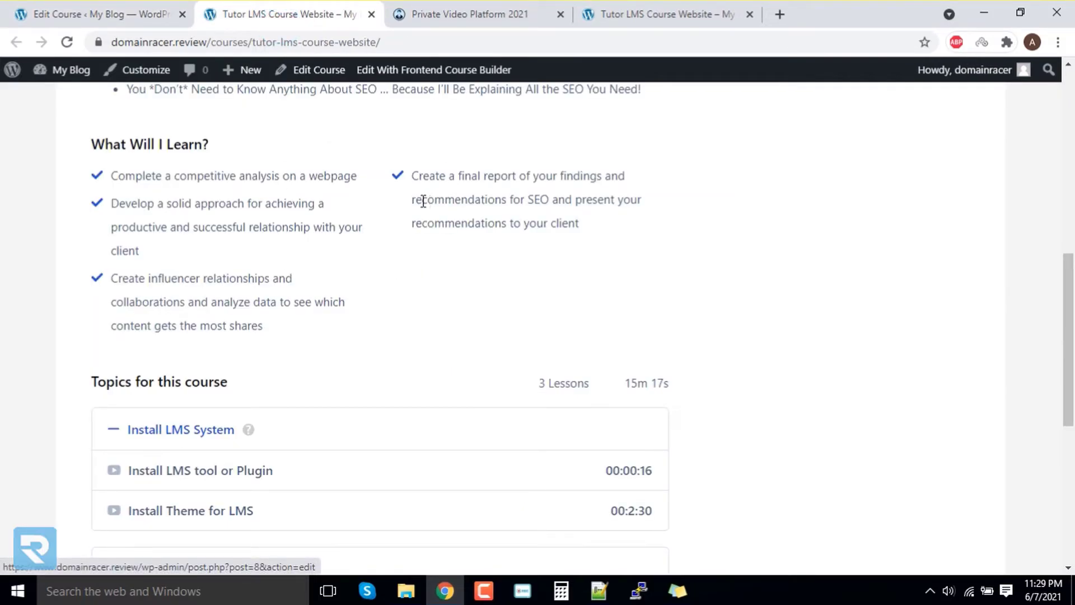
Compare the Course Builder topics with the course page's topic list, expanding Configure LMS there, and review the instructor section and page header
scroll(414, 252, down, 3)
click(96, 8)
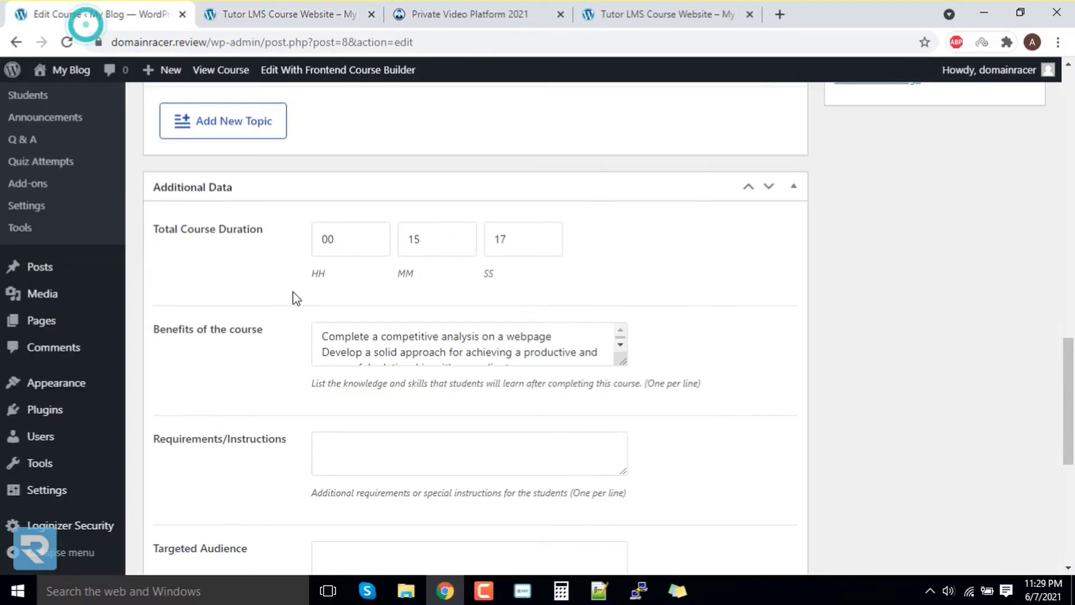
scroll(303, 323, up, 7)
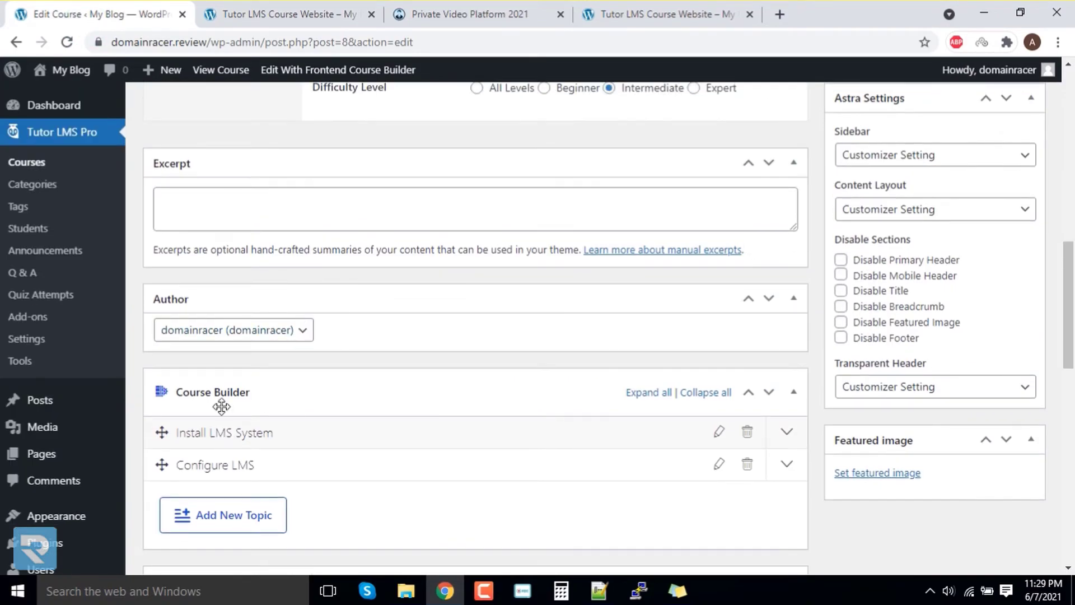
scroll(211, 439, down, 1)
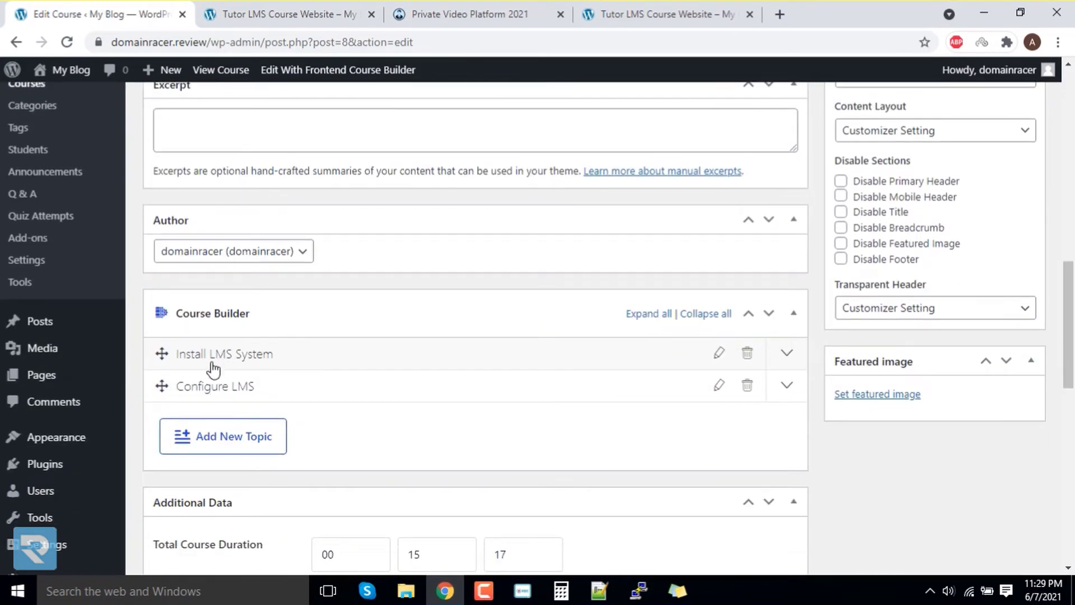
click(279, 14)
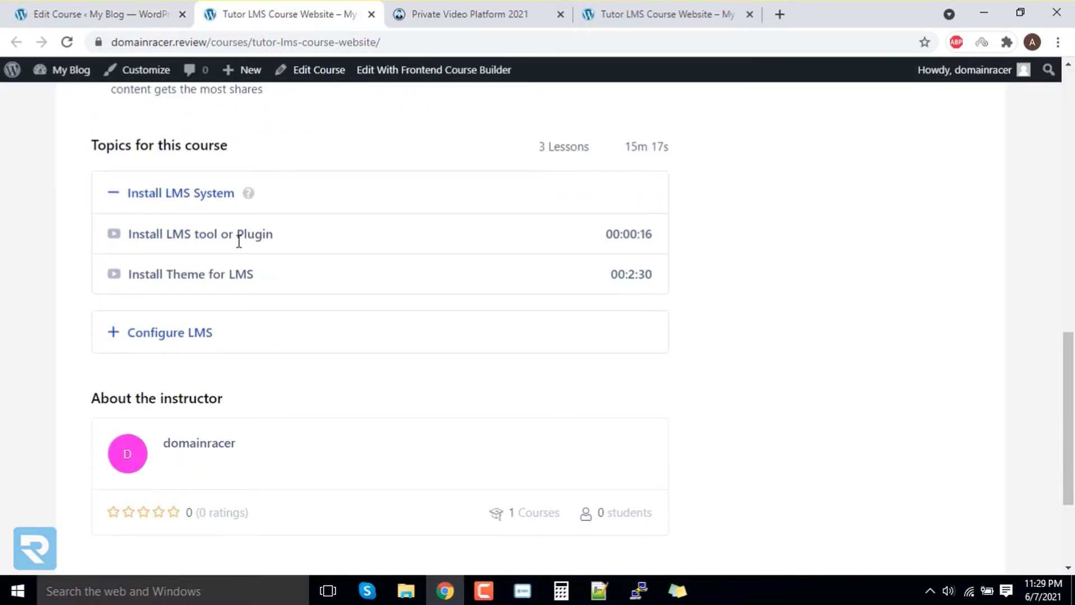
click(141, 333)
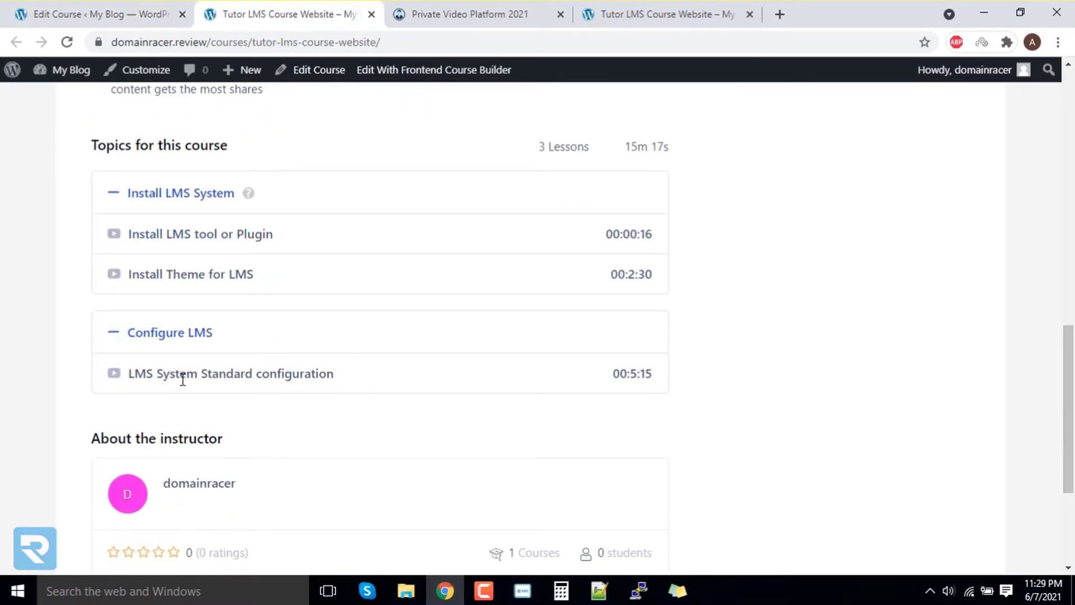
scroll(183, 381, down, 3)
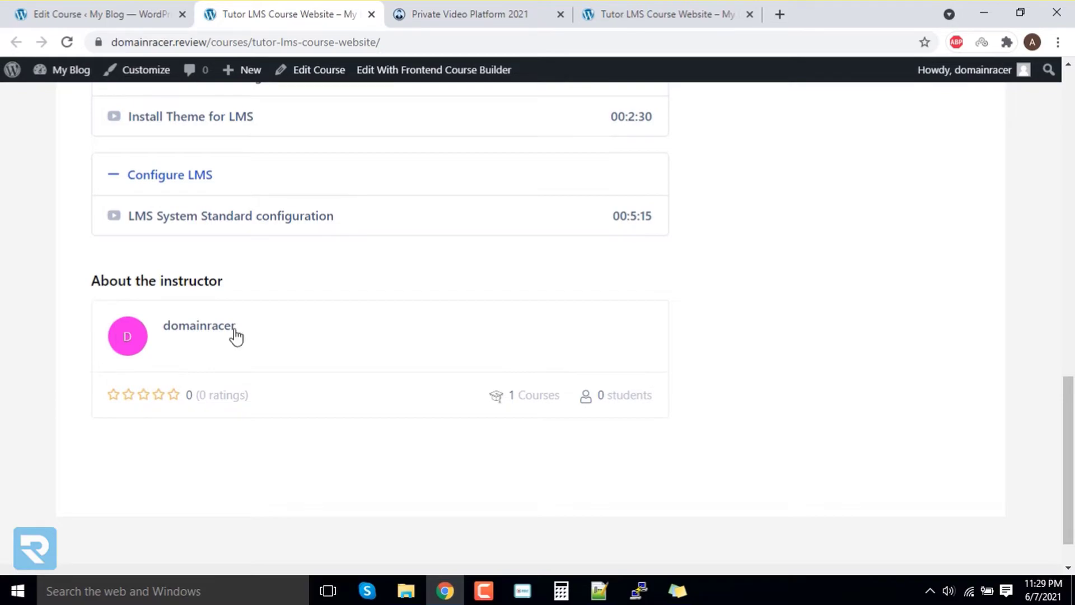
scroll(751, 270, up, 10)
scroll(738, 284, up, 2)
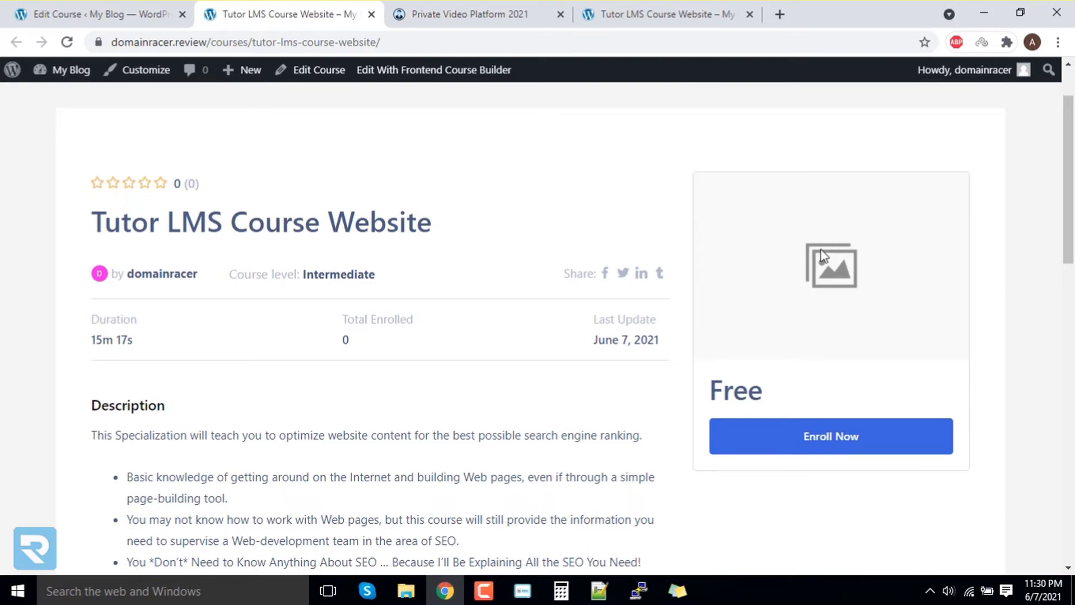
Upload LMS-5-warning-signs-1-e1621186220462.png in the course editor and set it as the course's featured image
click(56, 8)
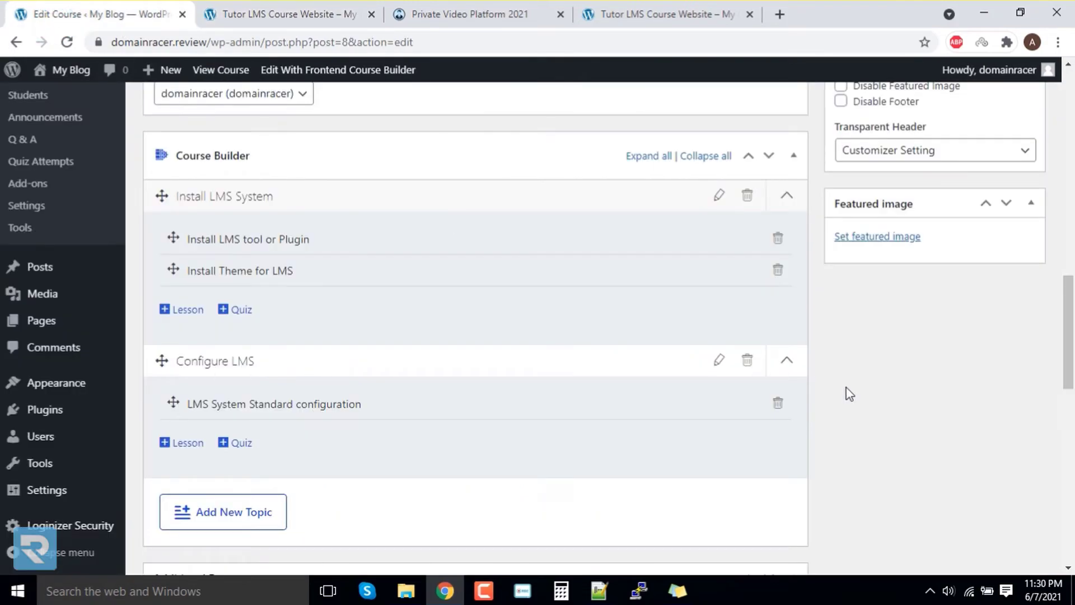
click(880, 241)
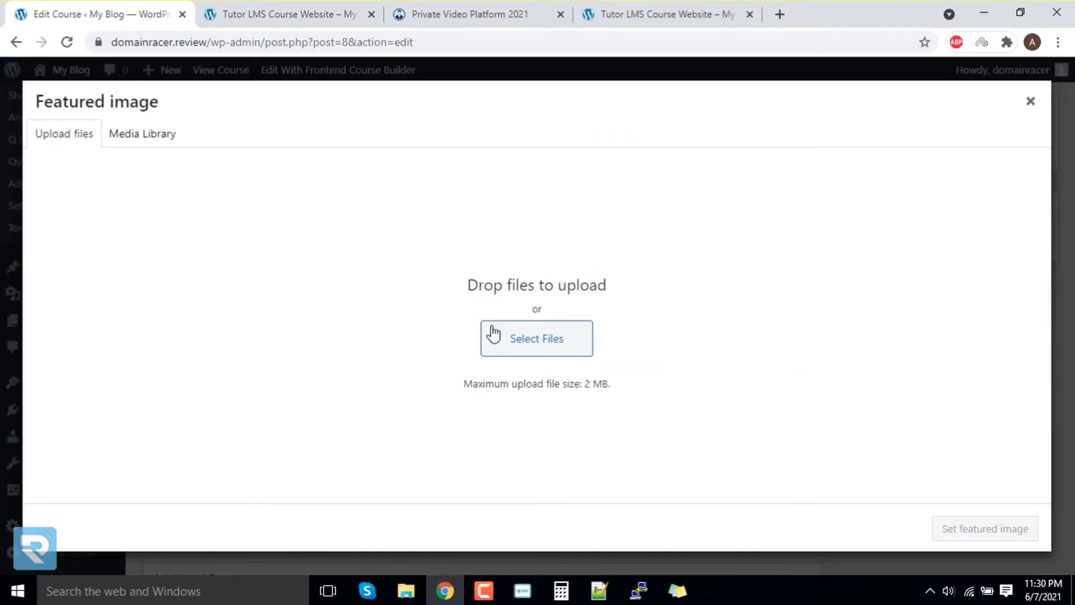
click(525, 338)
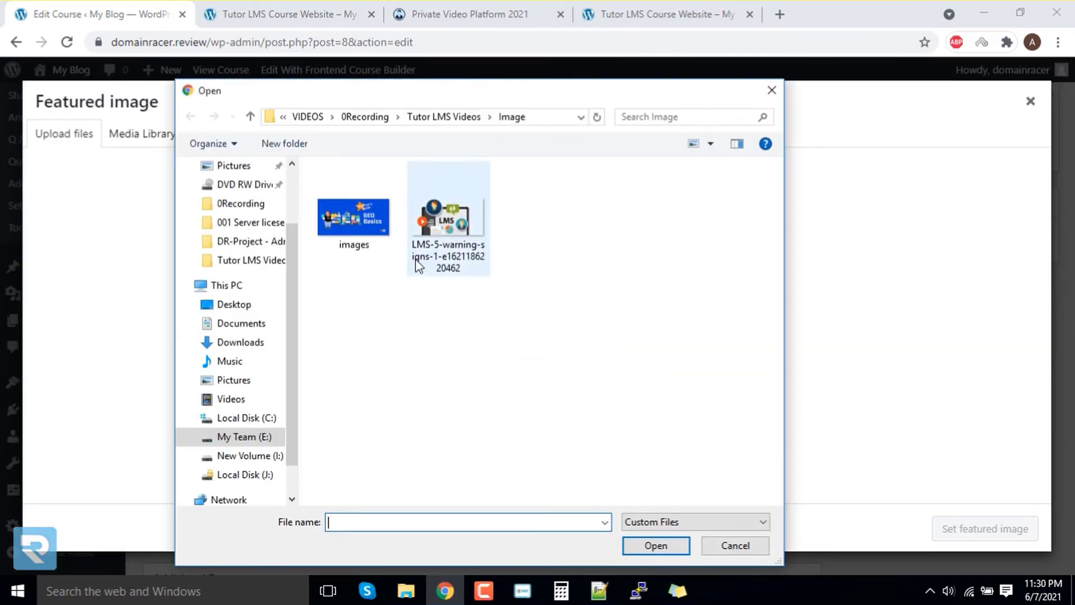
click(453, 224)
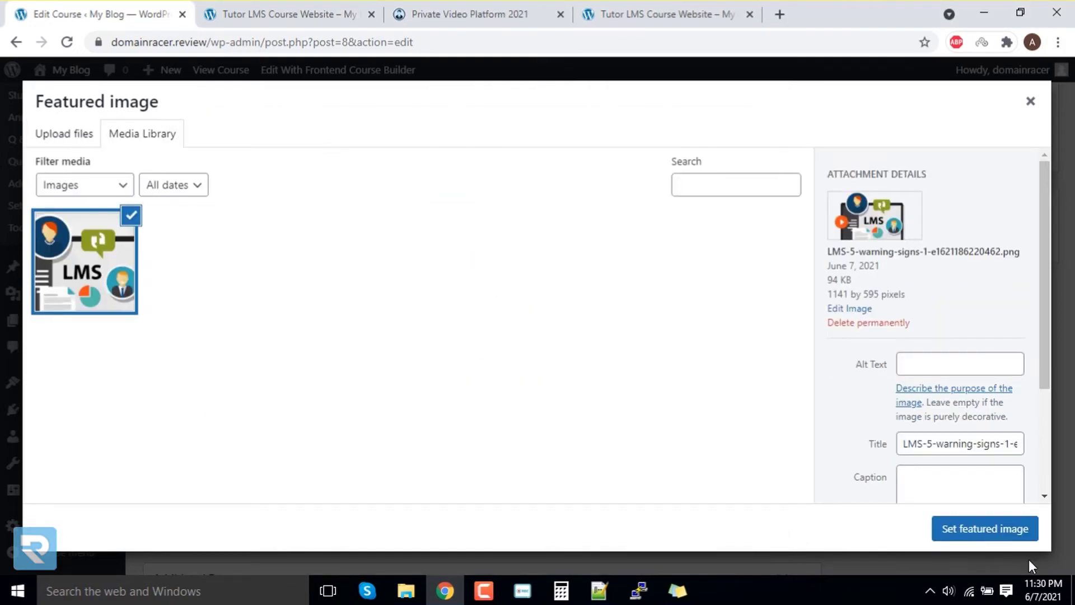
click(1005, 528)
Update the course and reload its published page to check the featured image
scroll(874, 284, up, 10)
click(1002, 119)
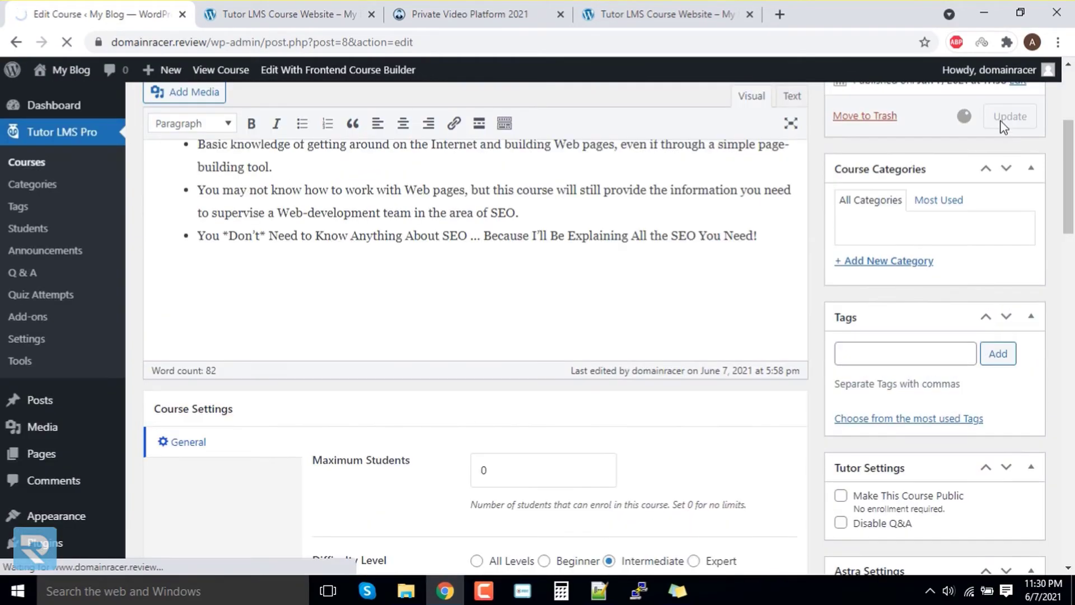
click(302, 14)
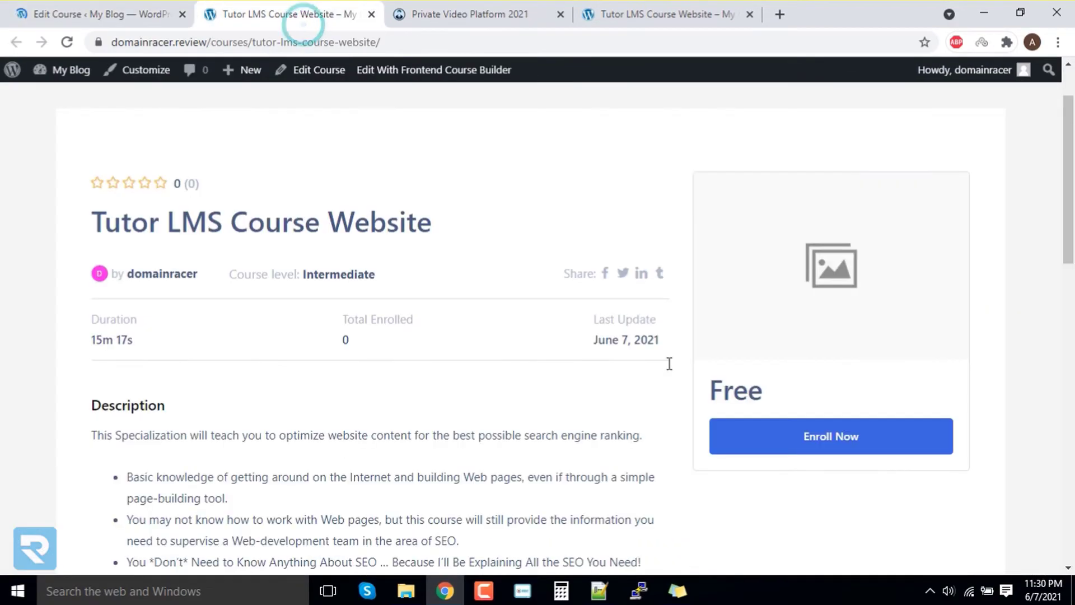
right_click(504, 197)
click(630, 247)
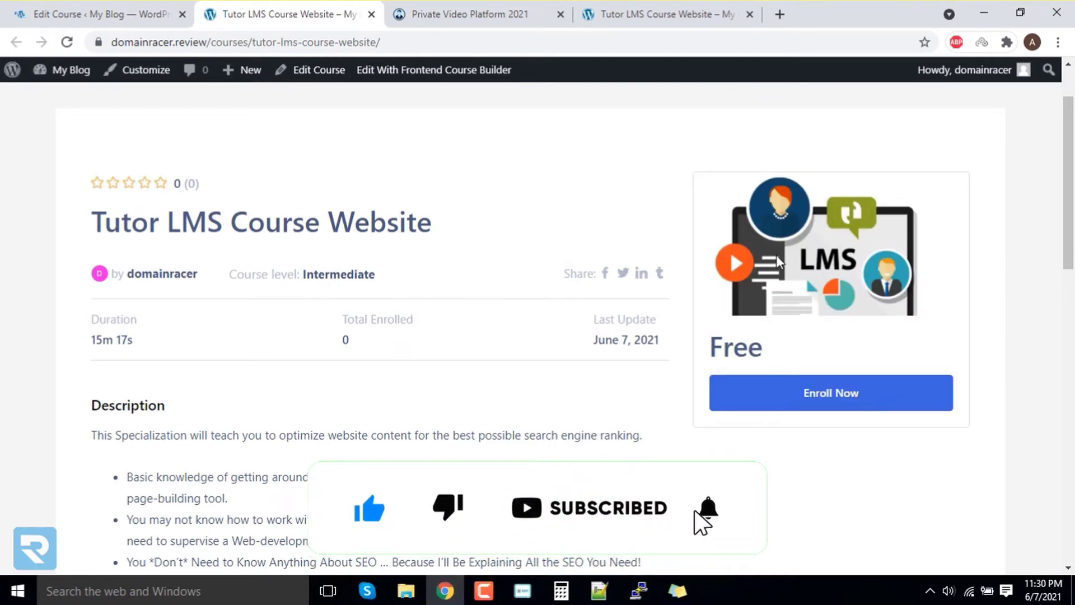
Set the Course Intro Video source to Embedded in the course editor
click(93, 8)
scroll(927, 387, down, 12)
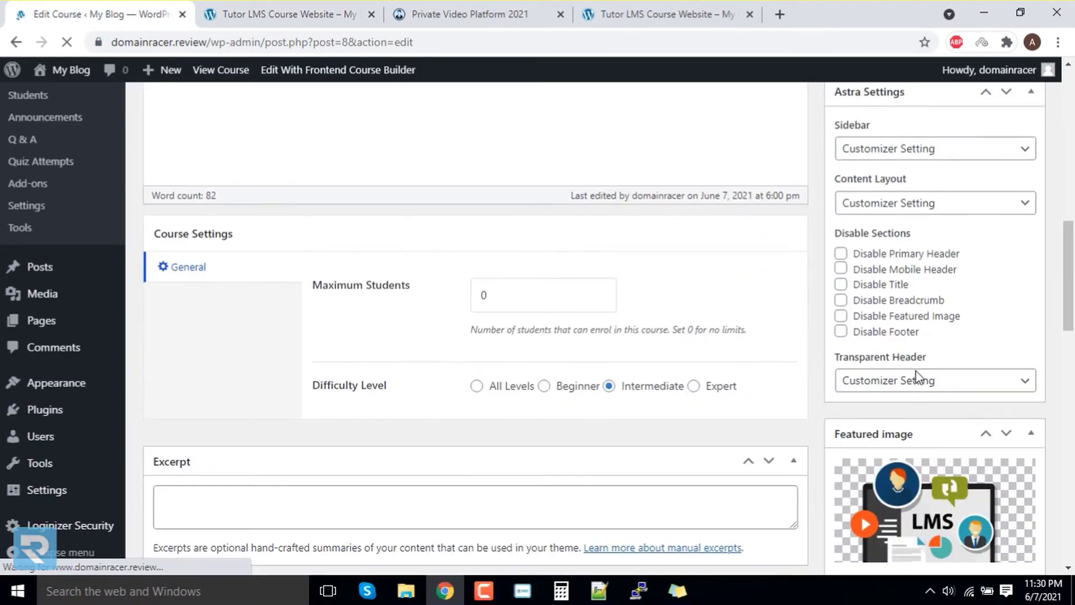
scroll(917, 376, down, 4)
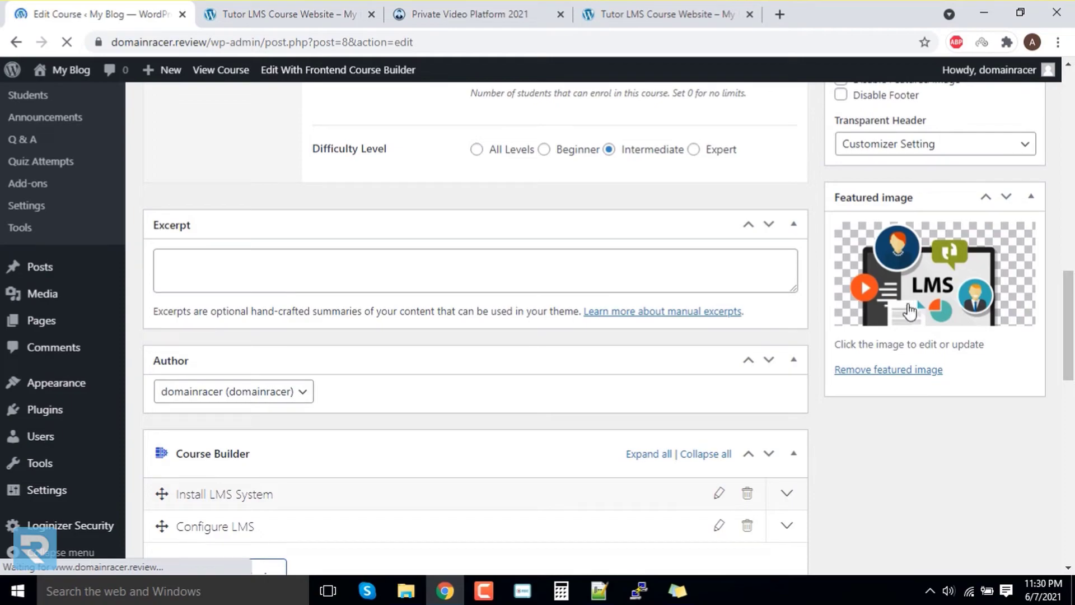
scroll(908, 308, down, 10)
scroll(823, 343, down, 3)
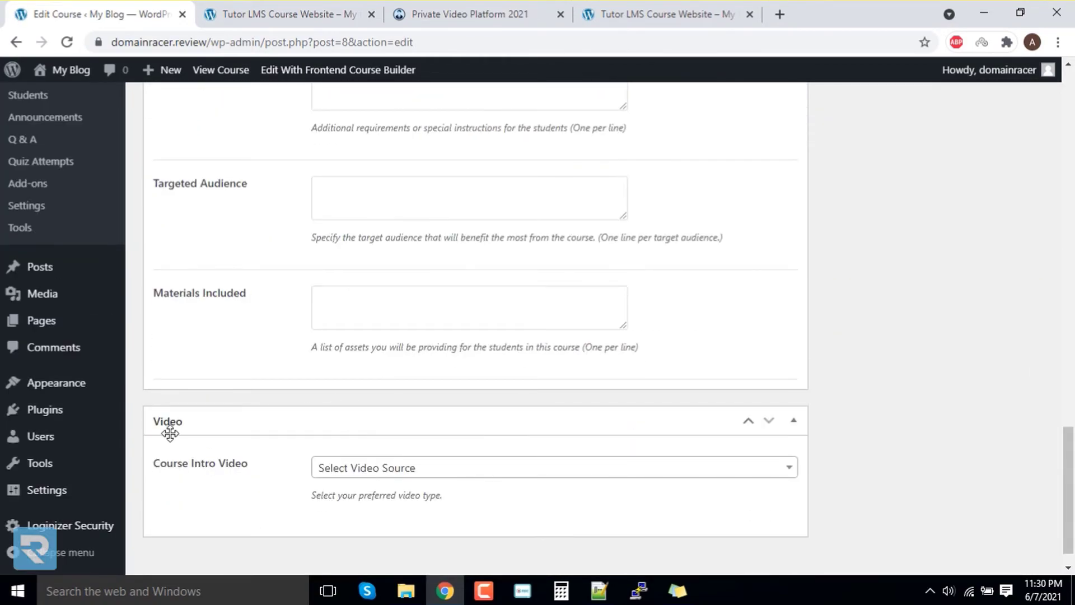
scroll(174, 443, up, 1)
scroll(185, 477, down, 2)
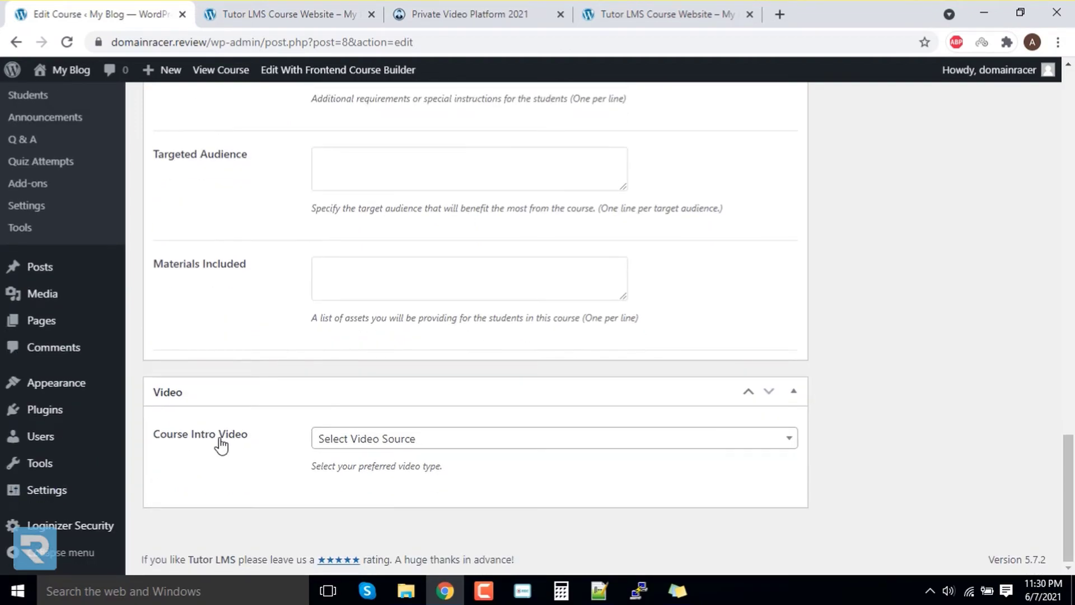
click(419, 437)
scroll(395, 414, down, 1)
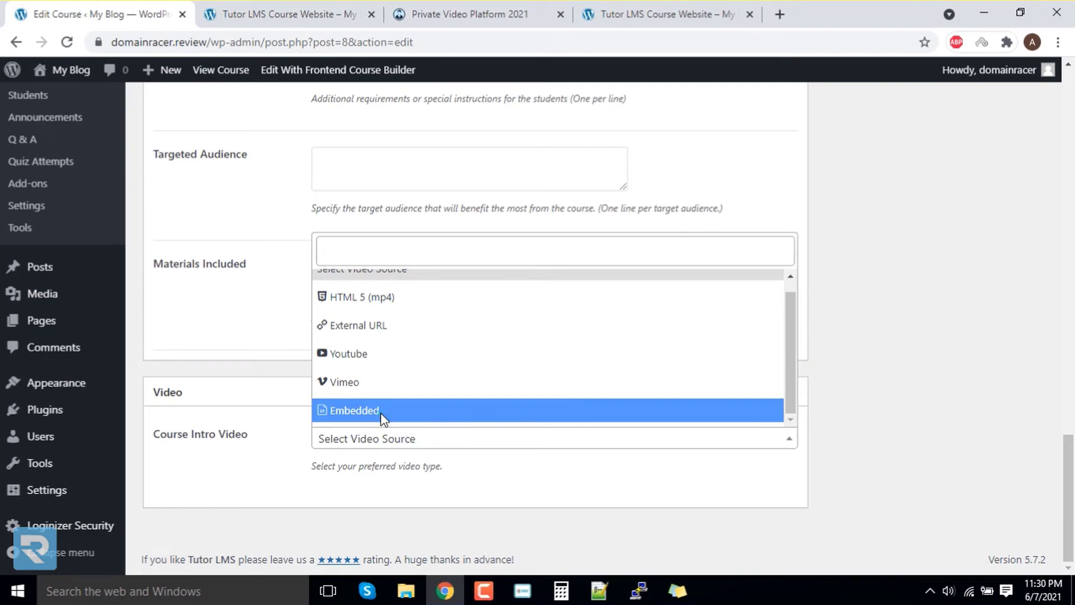
click(381, 413)
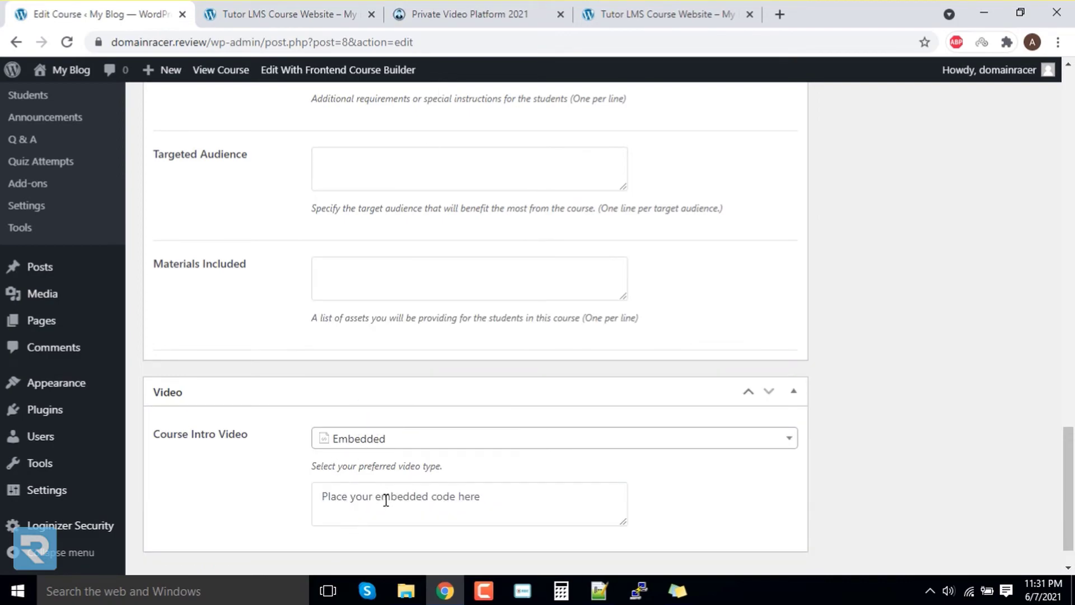
Copy the SEODefault video's iframe source code from the Private Video Platform page and paste it as the course intro video's embed code
click(452, 11)
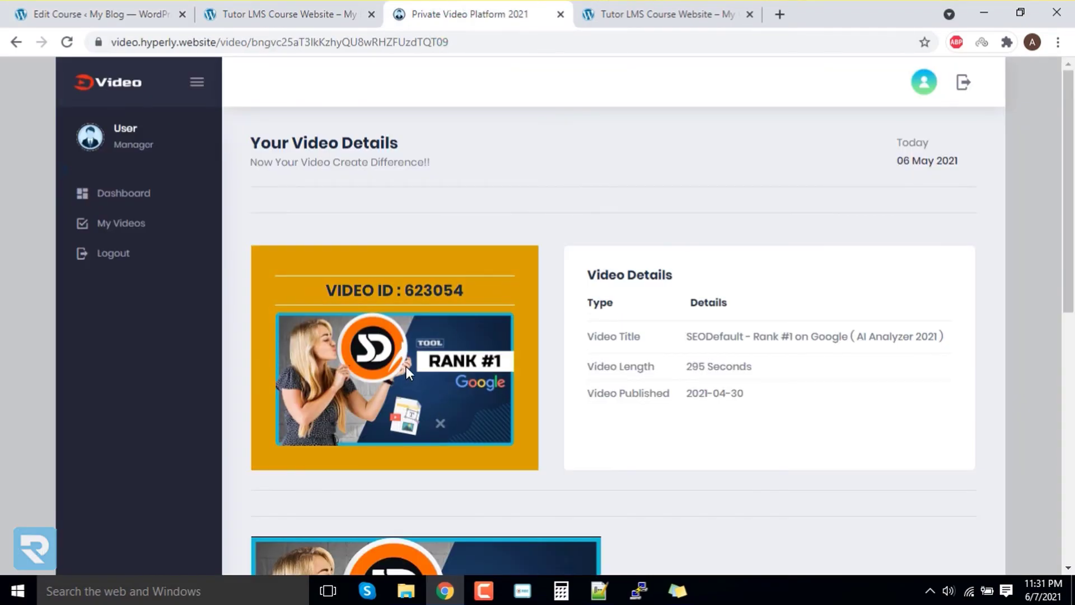
scroll(411, 371, down, 2)
scroll(411, 370, down, 5)
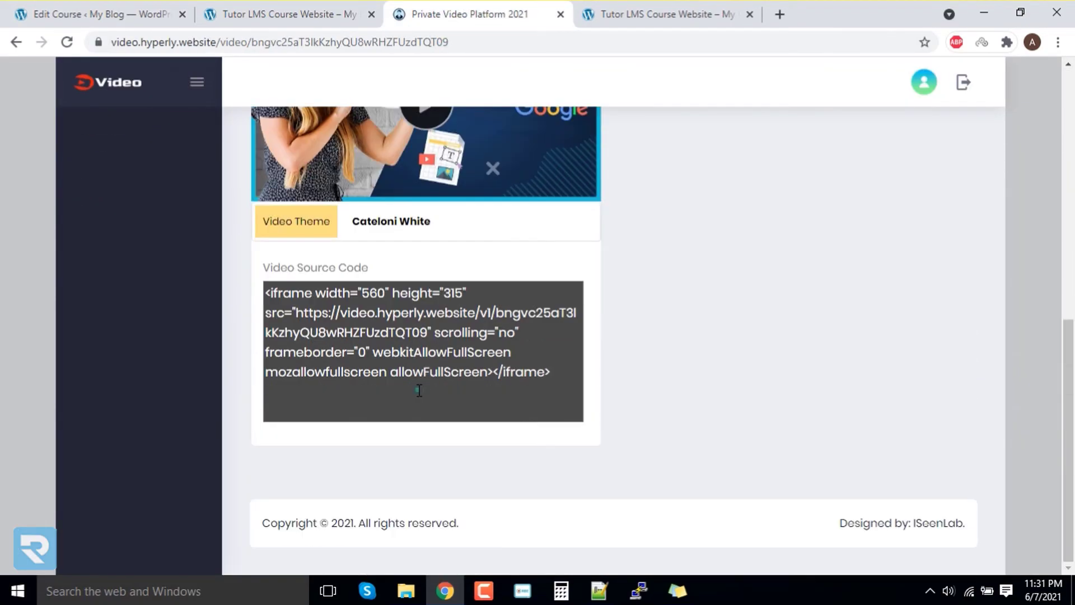
triple_click(426, 354)
key(ctrl+c)
click(101, 14)
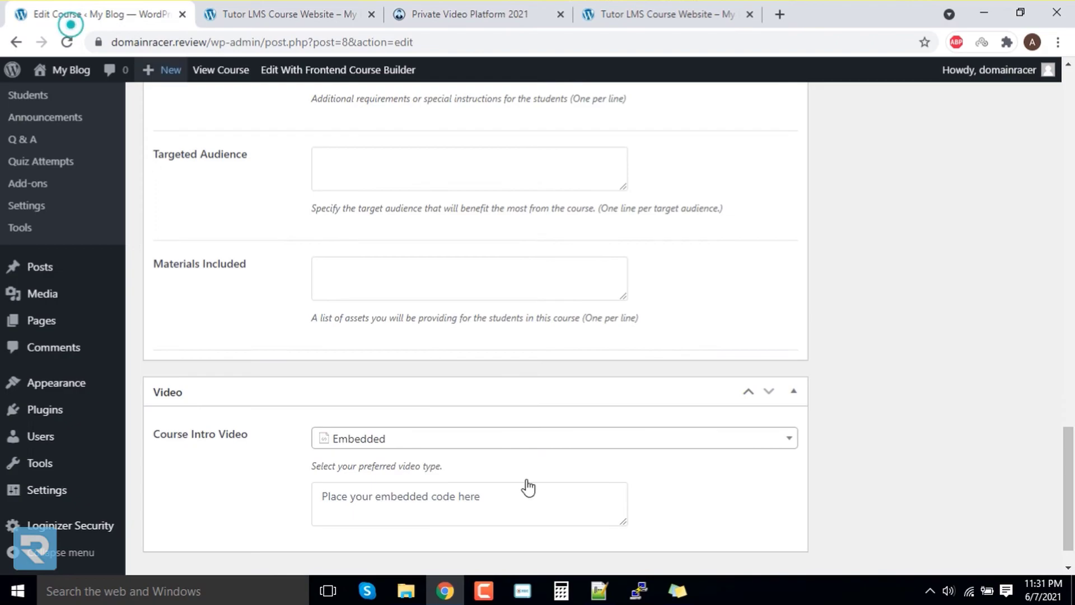
click(471, 512)
key(ctrl+v)
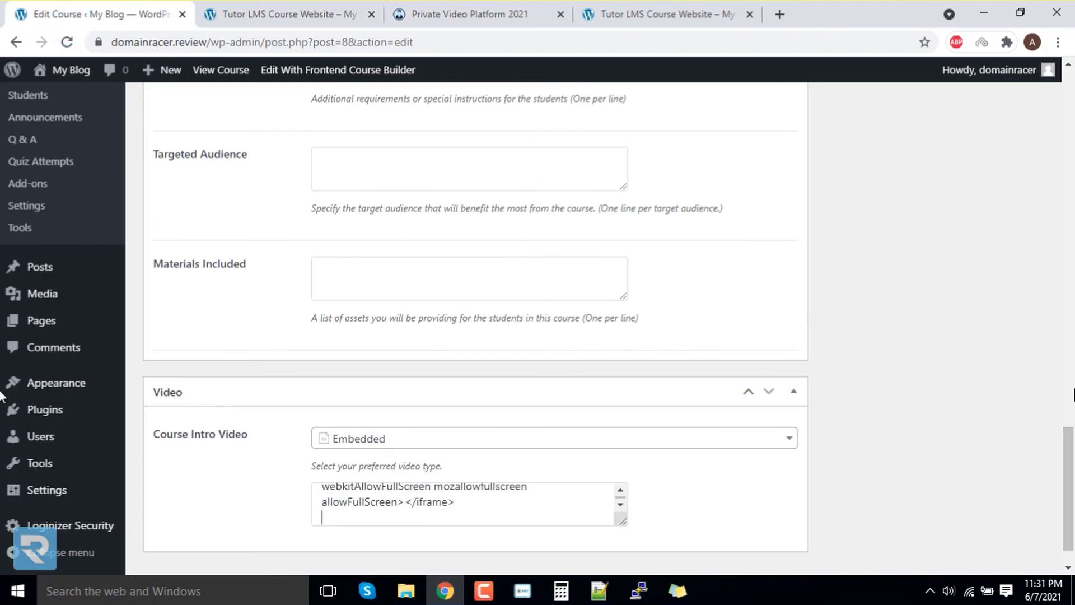
Save the updated course and reload its published page to check the intro video
scroll(1067, 404, up, 20)
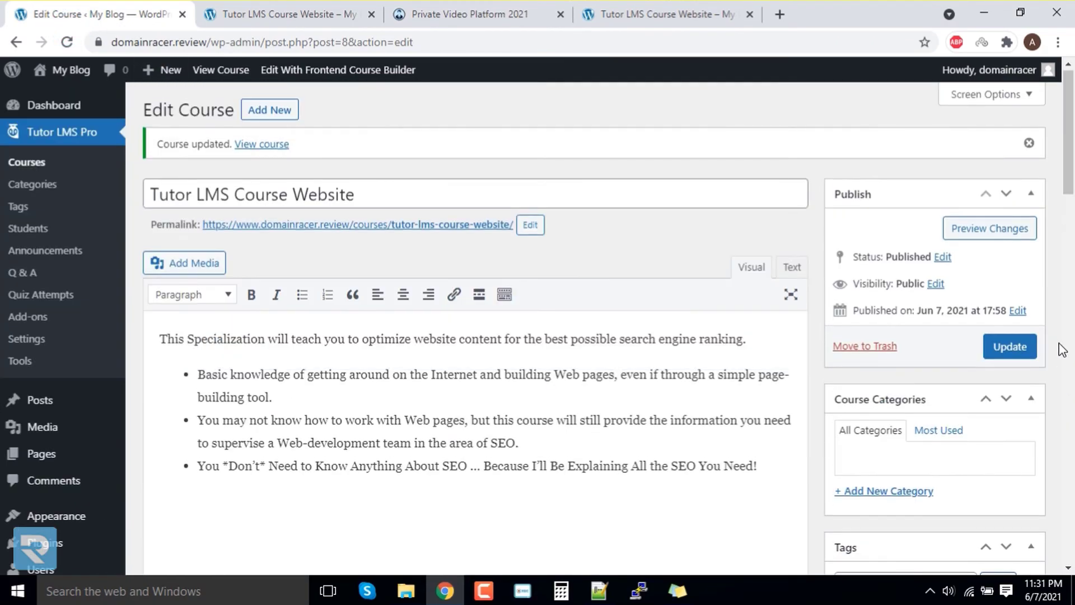
click(1010, 347)
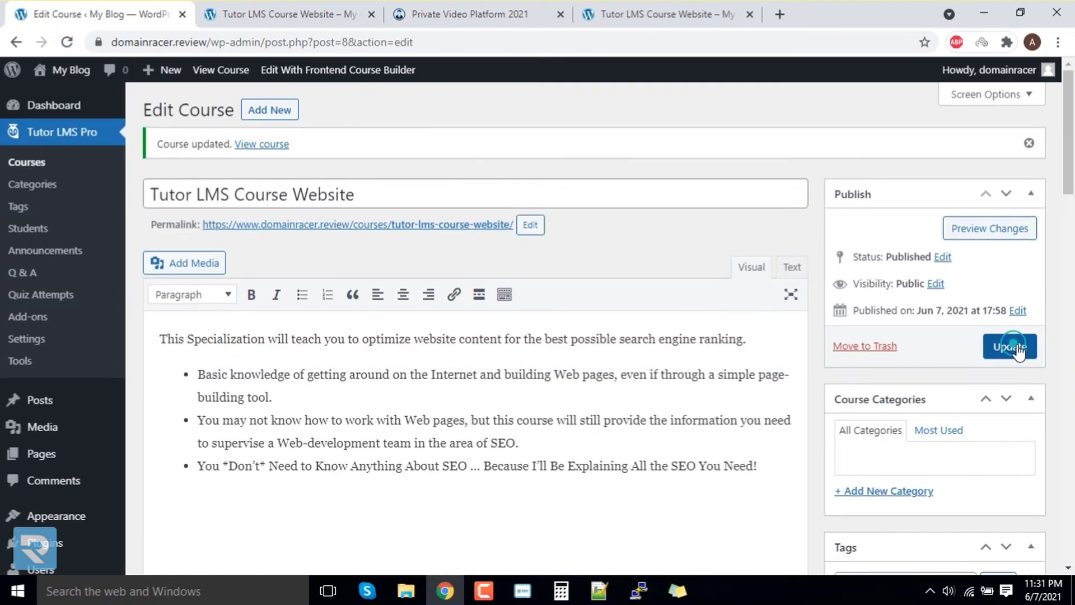
click(290, 23)
right_click(511, 189)
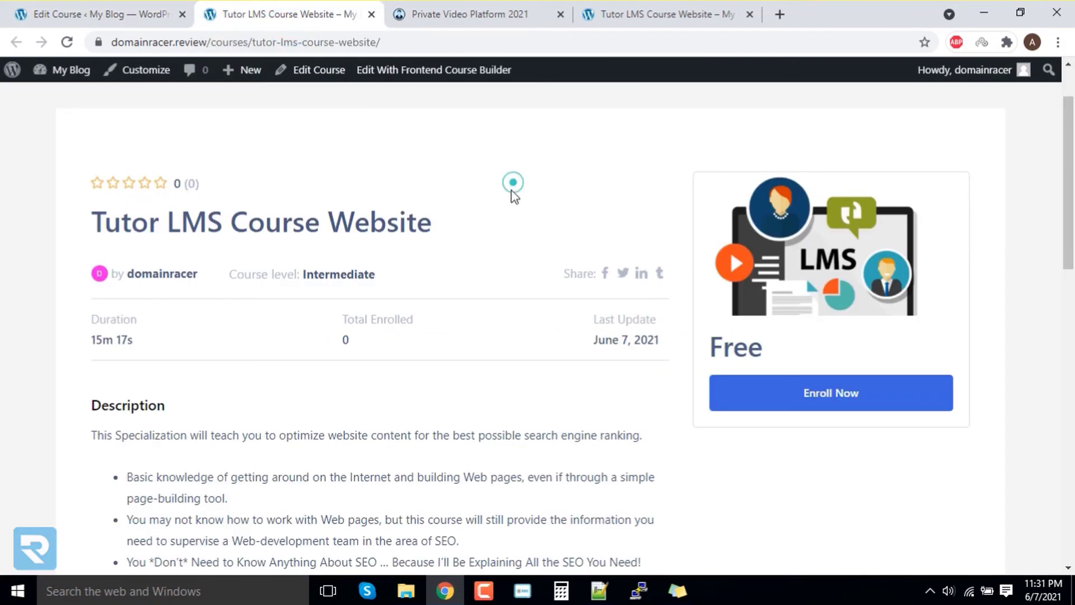
click(546, 234)
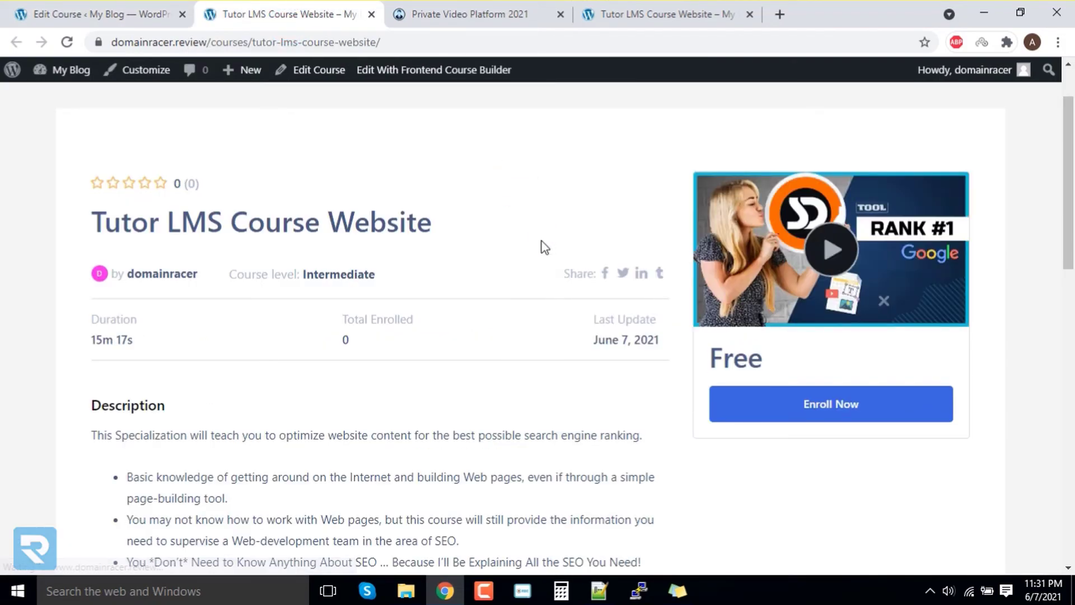
Play and pause the intro video on the published course page, and review its description, learning outcomes, topics and instructor sections
click(833, 261)
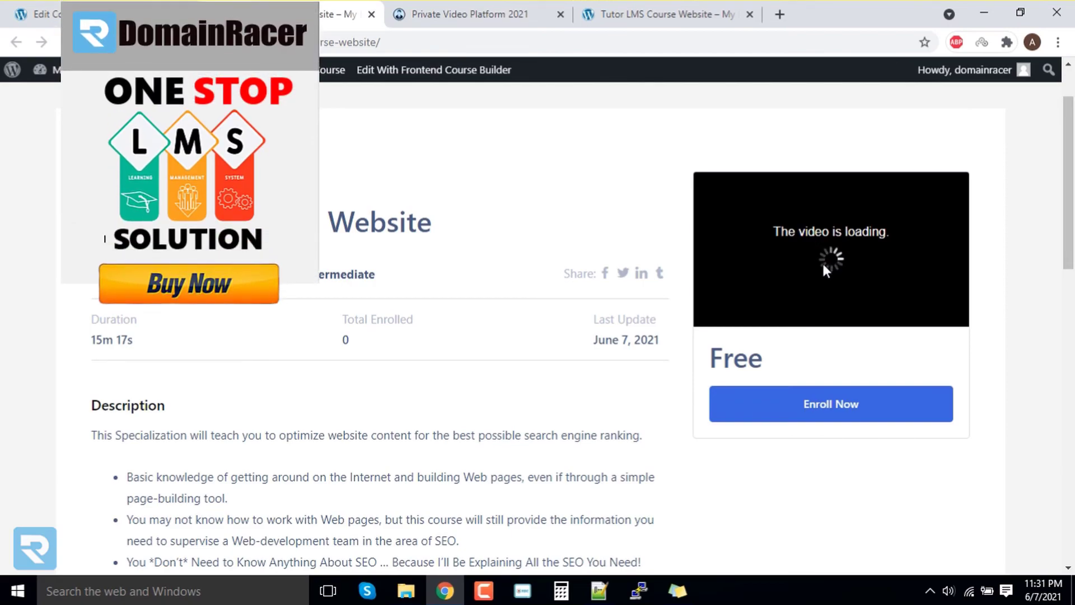
click(704, 317)
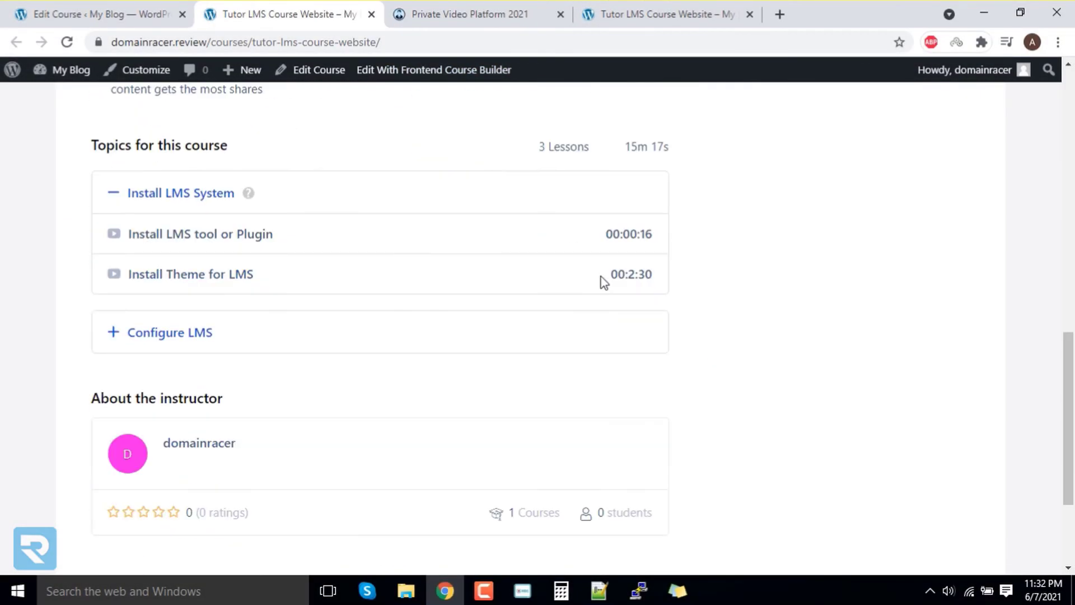
scroll(600, 277, up, 8)
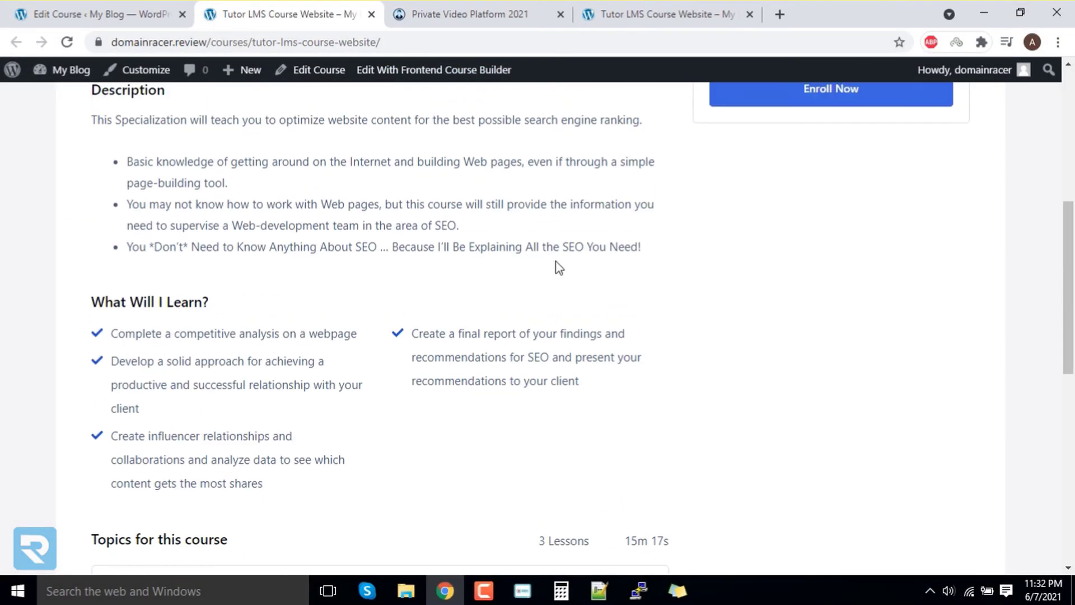
scroll(800, 483, down, 2)
scroll(800, 483, down, 7)
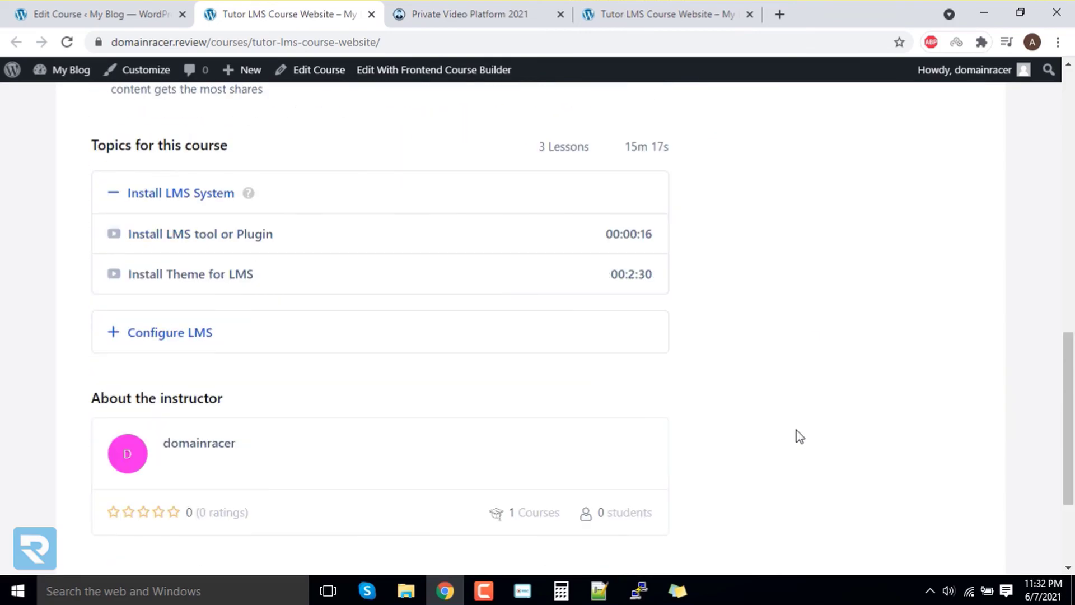
scroll(797, 434, up, 8)
scroll(815, 492, down, 1)
scroll(807, 484, down, 5)
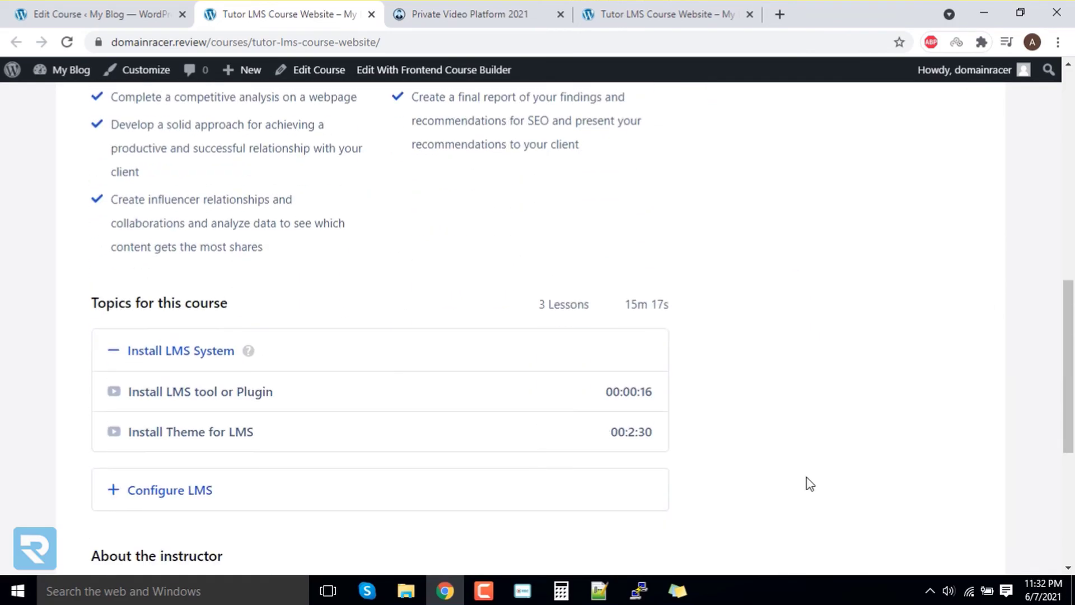
scroll(805, 492, up, 6)
In the course editor, fill Requirements/Instructions with two lines, each reading "Complete a competitive analysis"
click(99, 14)
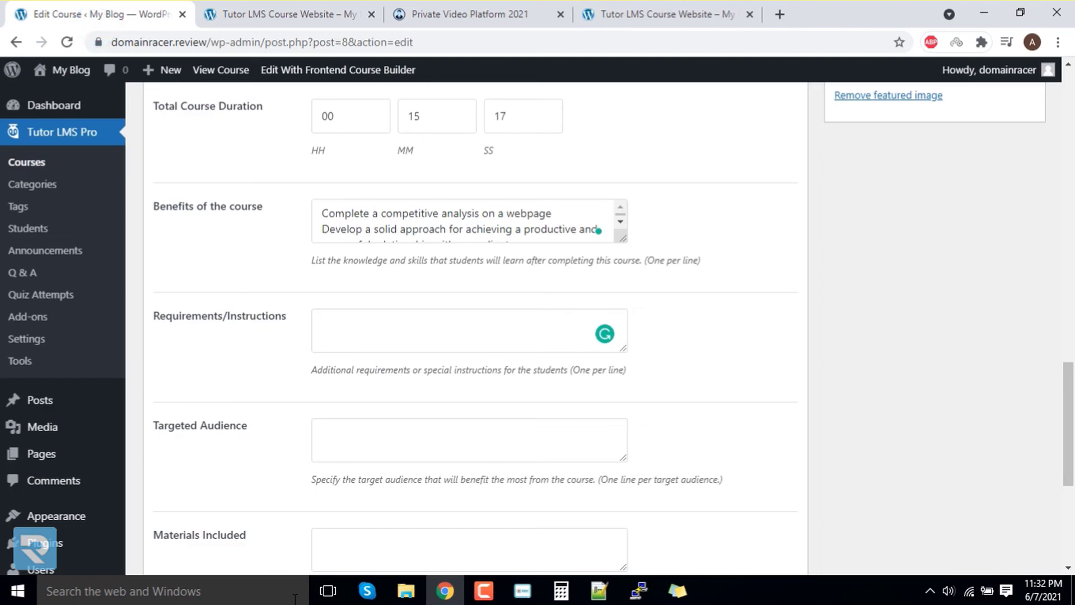
scroll(277, 555, down, 4)
scroll(362, 270, up, 3)
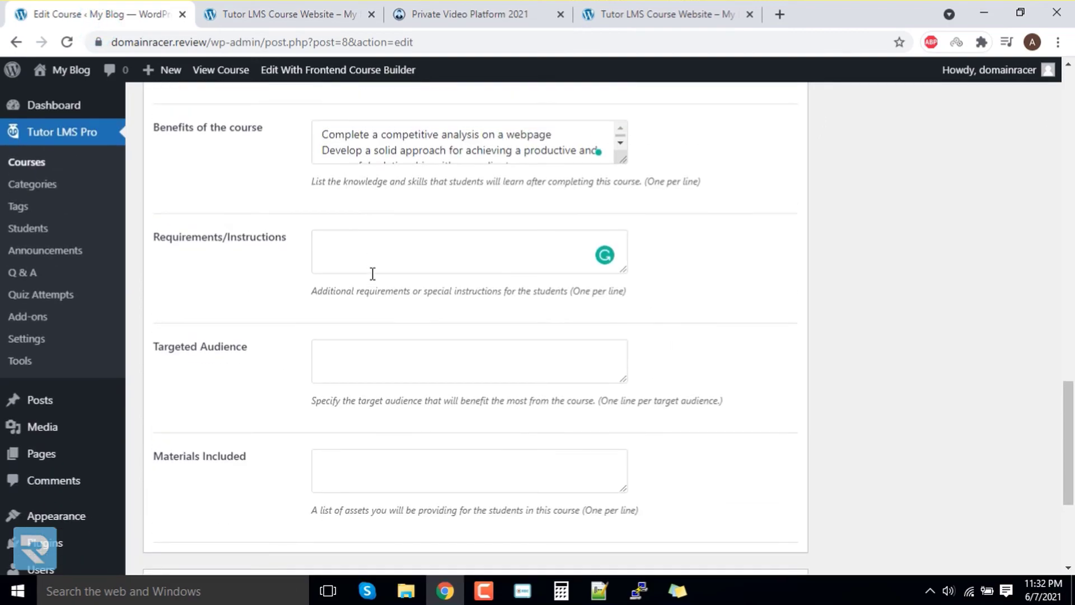
click(357, 248)
key(ctrl+v)
key(Return)
key(ctrl+v)
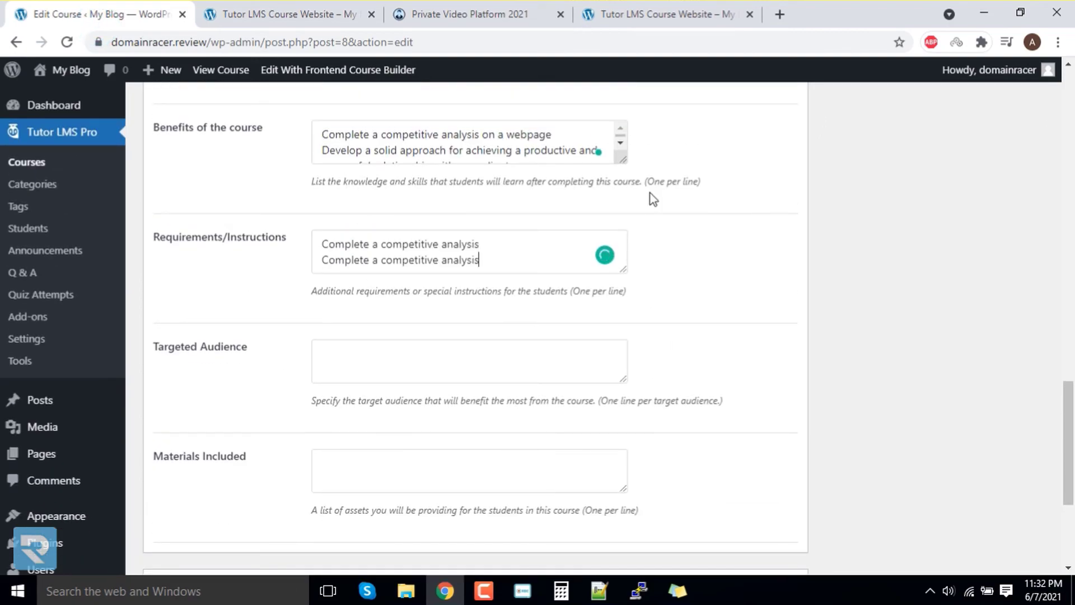
Enter "Complete a competitive analysis" on two separate lines as the course's Targeted Audience
click(524, 370)
key(ctrl+v)
key(Return)
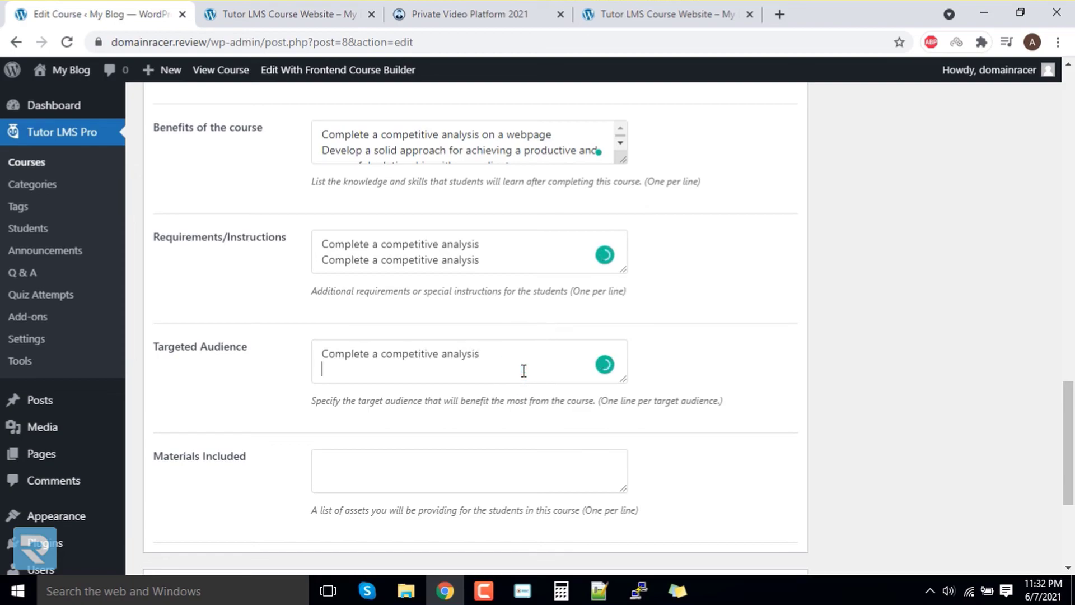
key(ctrl+v)
key(Return)
Enter two "Complete a competitive analysis" lines for Materials Included and remove the trailing blank line from Targeted Audience
click(522, 467)
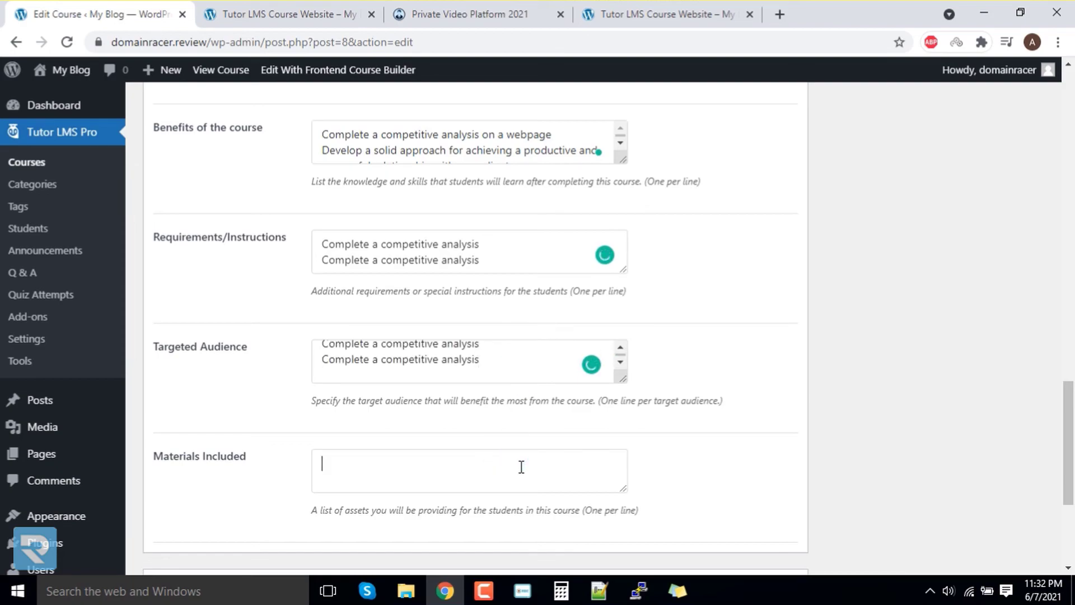
key(ctrl+v)
key(Return)
key(ctrl+v)
click(549, 370)
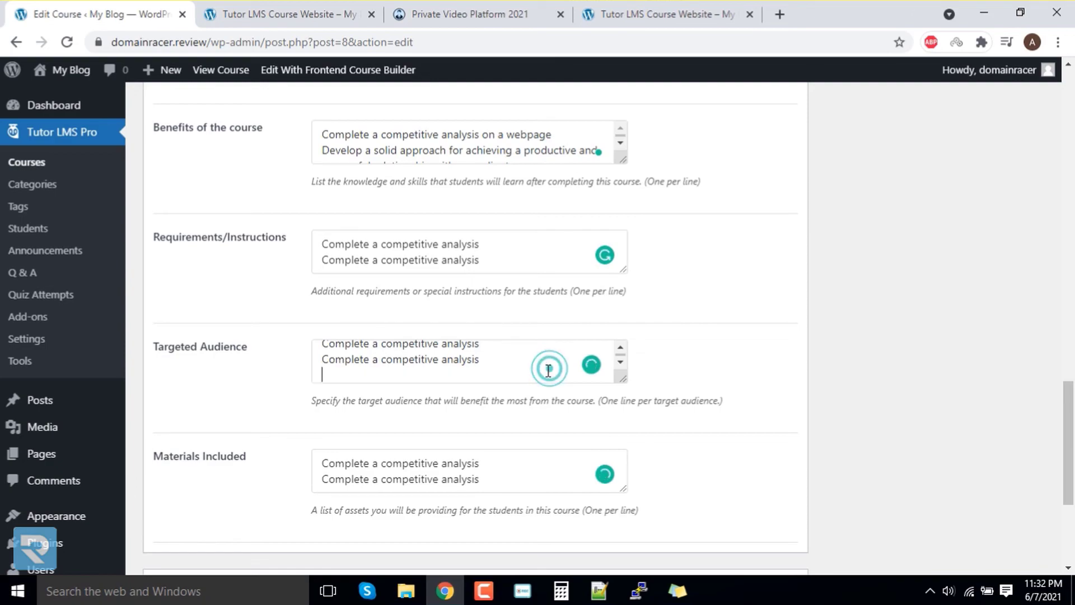
key(BackSpace)
Update the course and reload its published page to check the materials, requirements and target audience sections
scroll(881, 268, up, 6)
scroll(883, 264, up, 9)
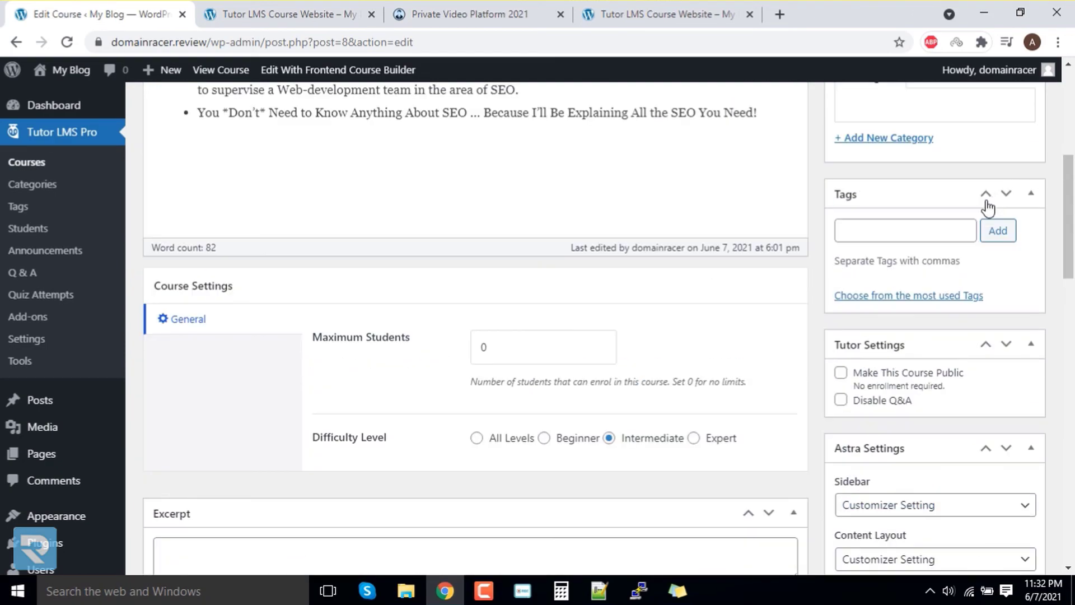
scroll(991, 224, up, 6)
click(1004, 300)
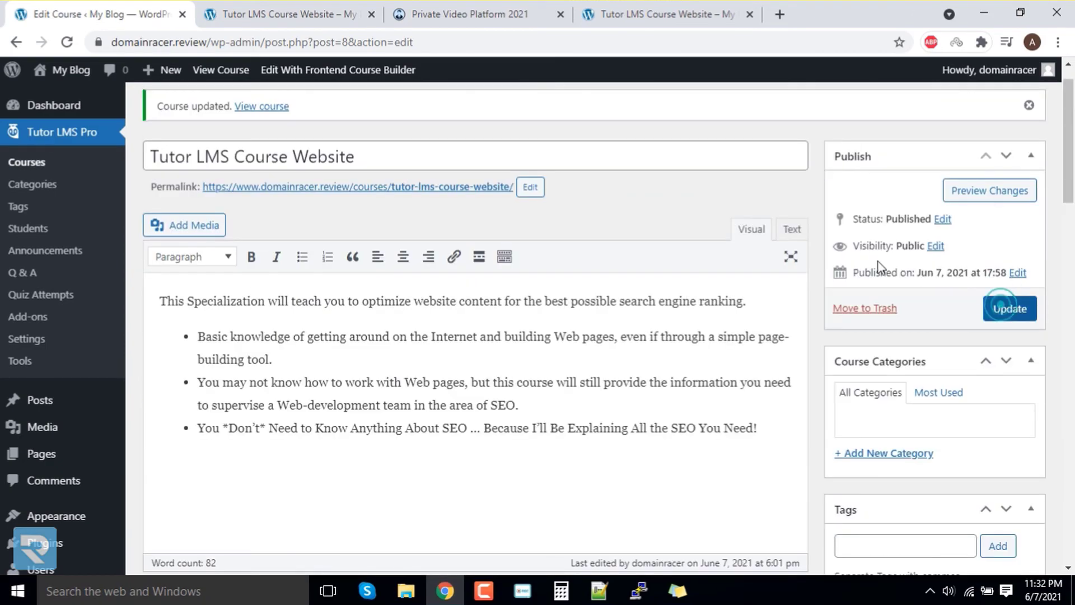
click(341, 10)
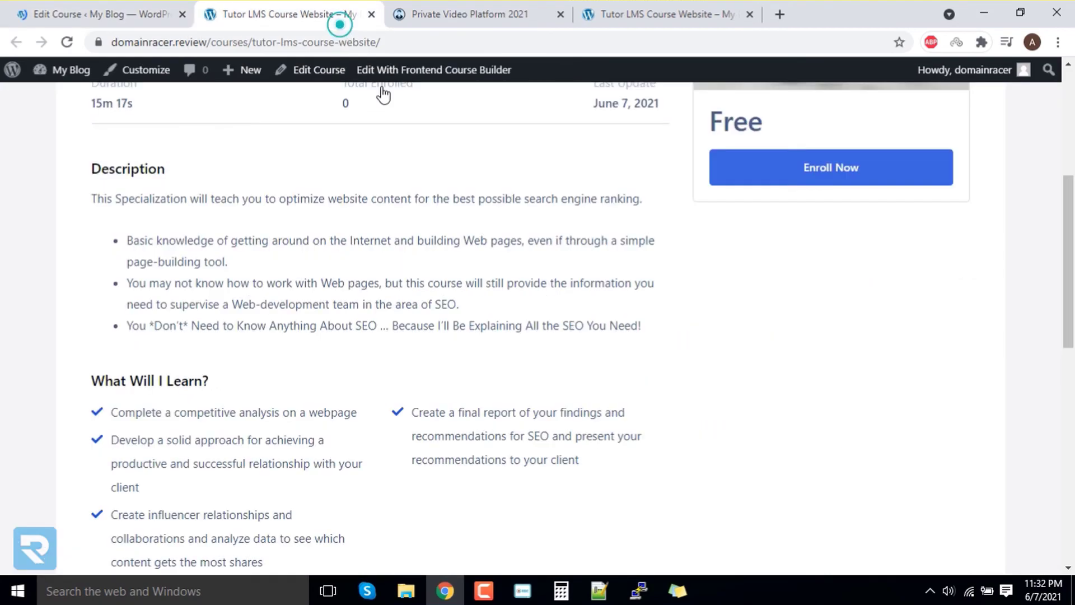
right_click(576, 331)
click(632, 379)
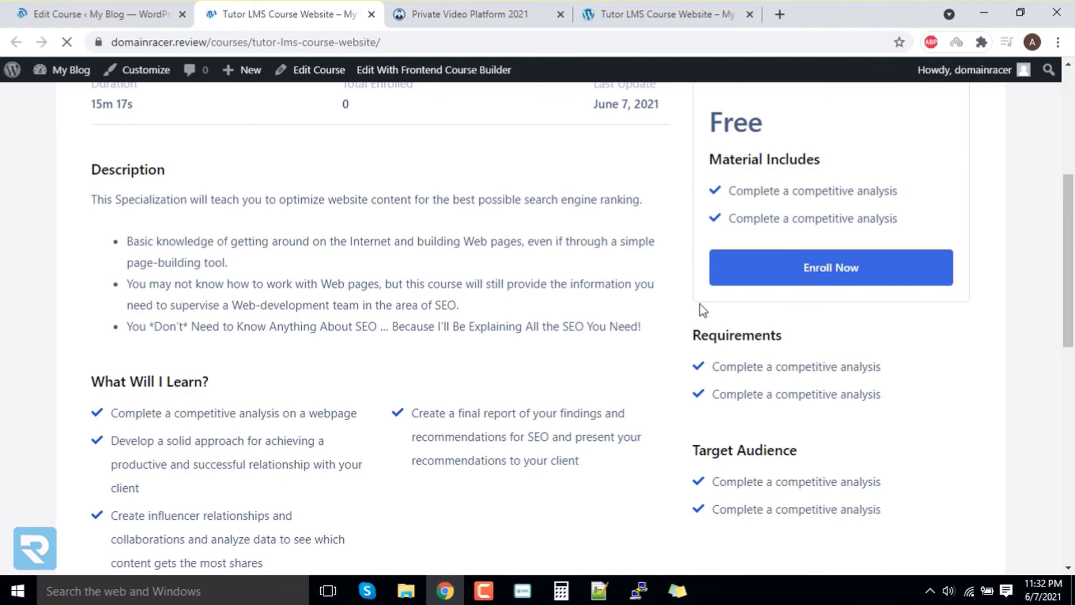
scroll(767, 269, down, 4)
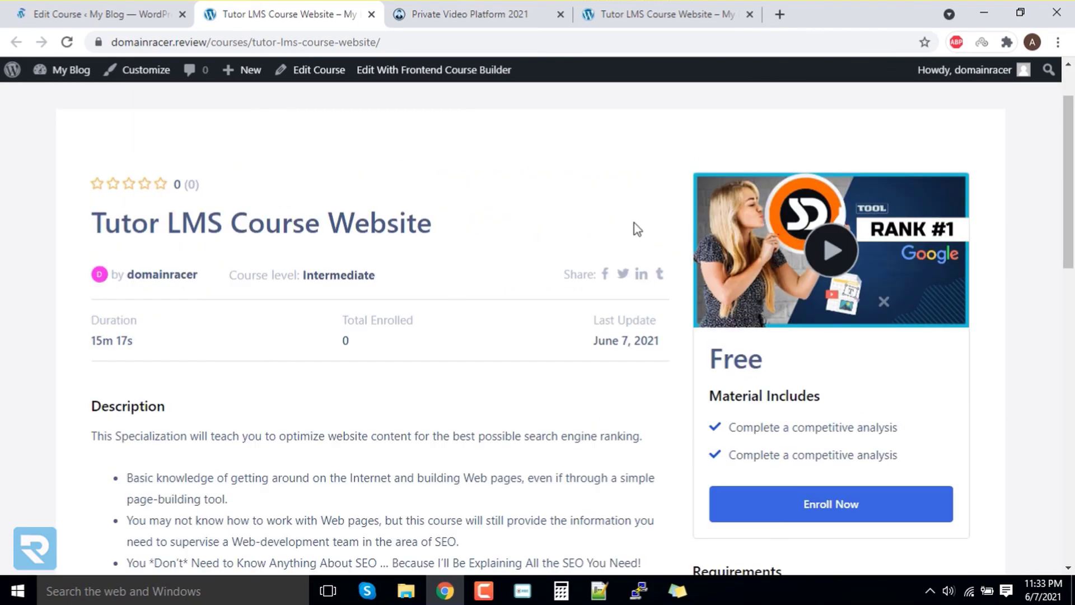